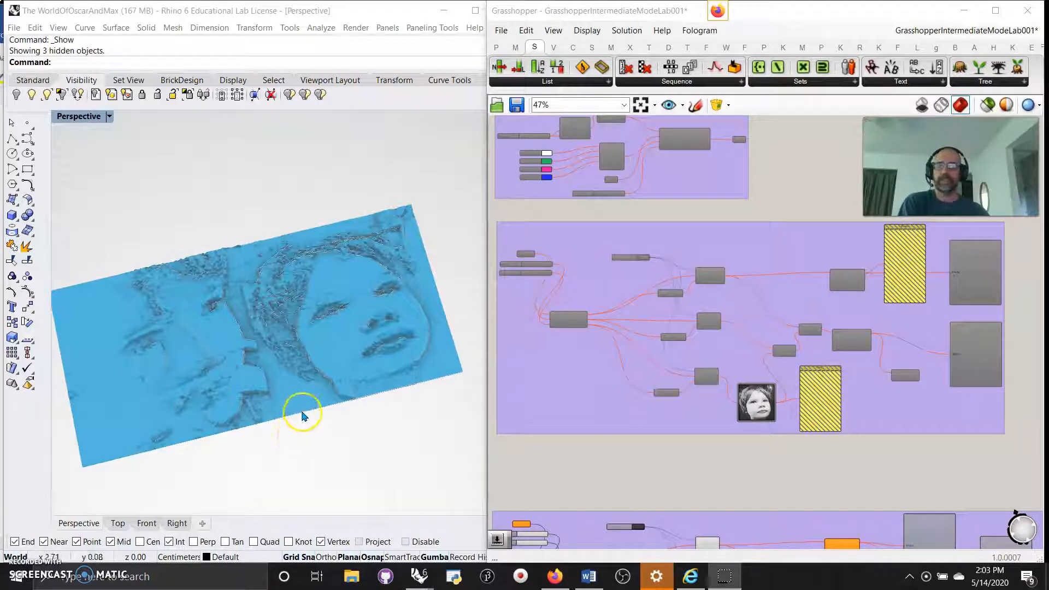
# Zoom the canvas to about 147% and pan to the Surface input, sliders and Divide Surface.
pyautogui.click(309, 447)
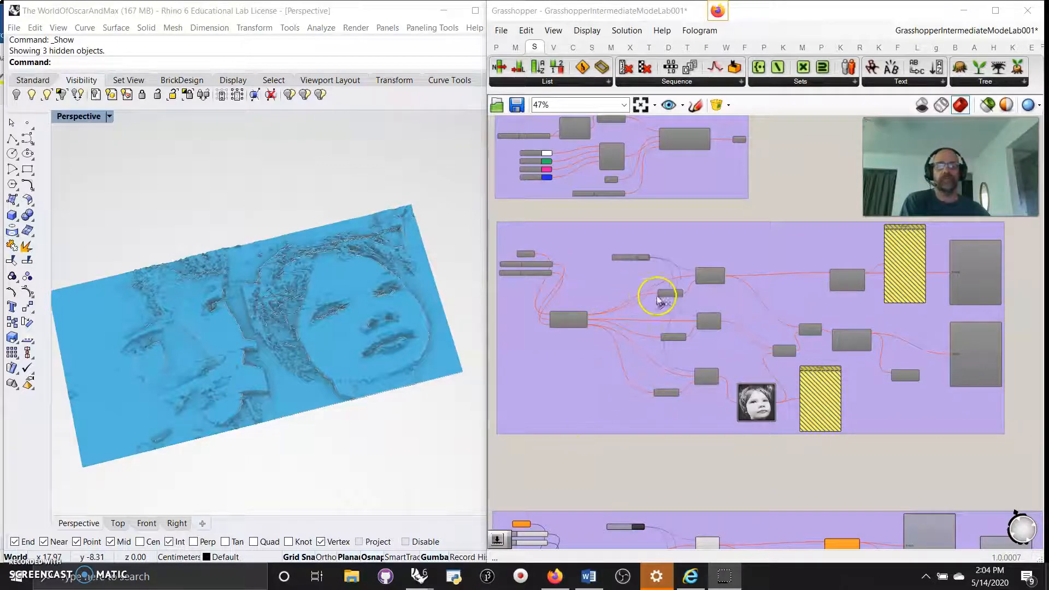
pyautogui.scroll(6, 626, 286)
pyautogui.moveTo(590, 289); pyautogui.dragTo(772, 263, button='right')
pyautogui.moveTo(560, 271); pyautogui.dragTo(714, 228, button='right')
# Zoom out, window-select the large image-sampler group and Enable all its components.
pyautogui.click(703, 287)
pyautogui.scroll(-5, 703, 287)
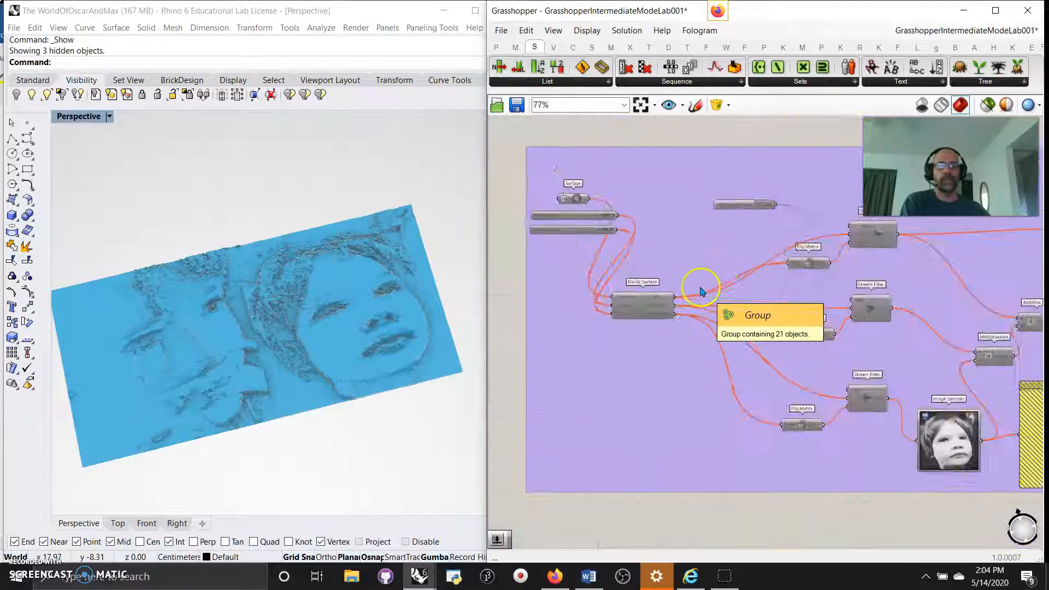
pyautogui.moveTo(577, 366); pyautogui.dragTo(585, 376, button='right')
pyautogui.scroll(-2, 654, 399)
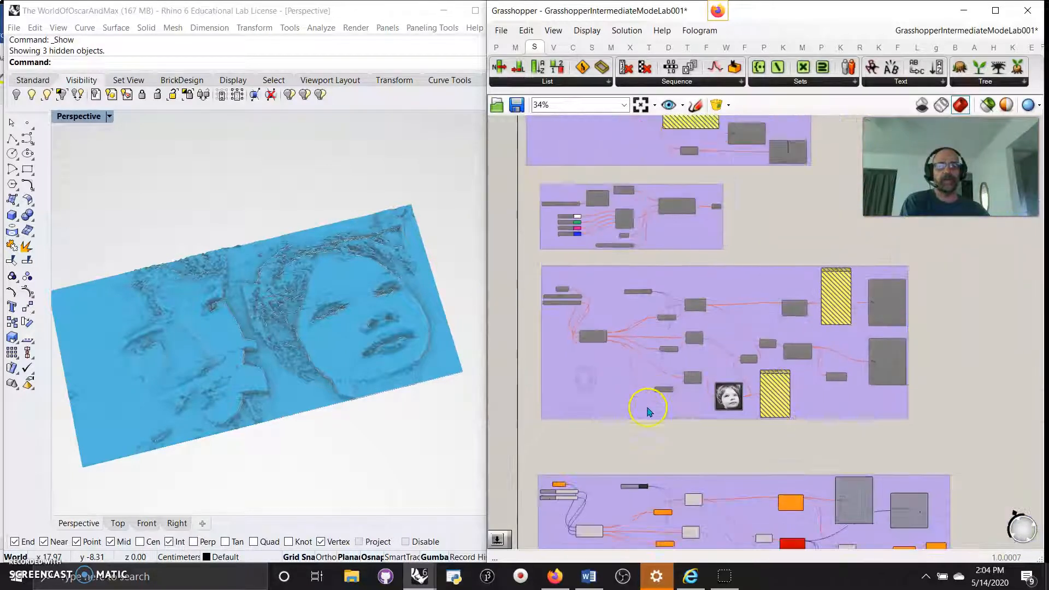
pyautogui.moveTo(931, 434); pyautogui.dragTo(535, 263)
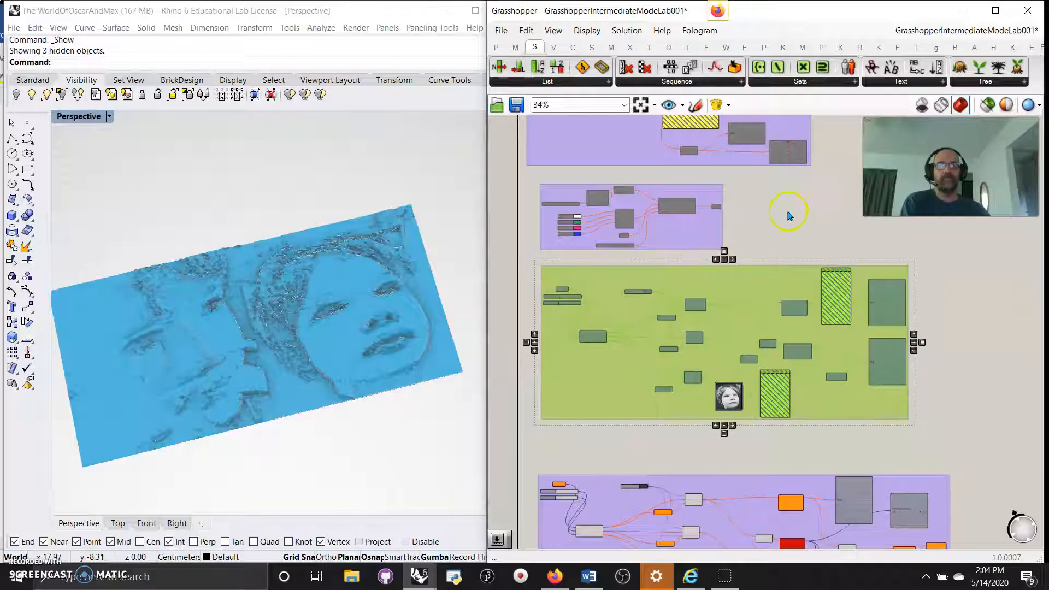
pyautogui.rightClick(796, 238)
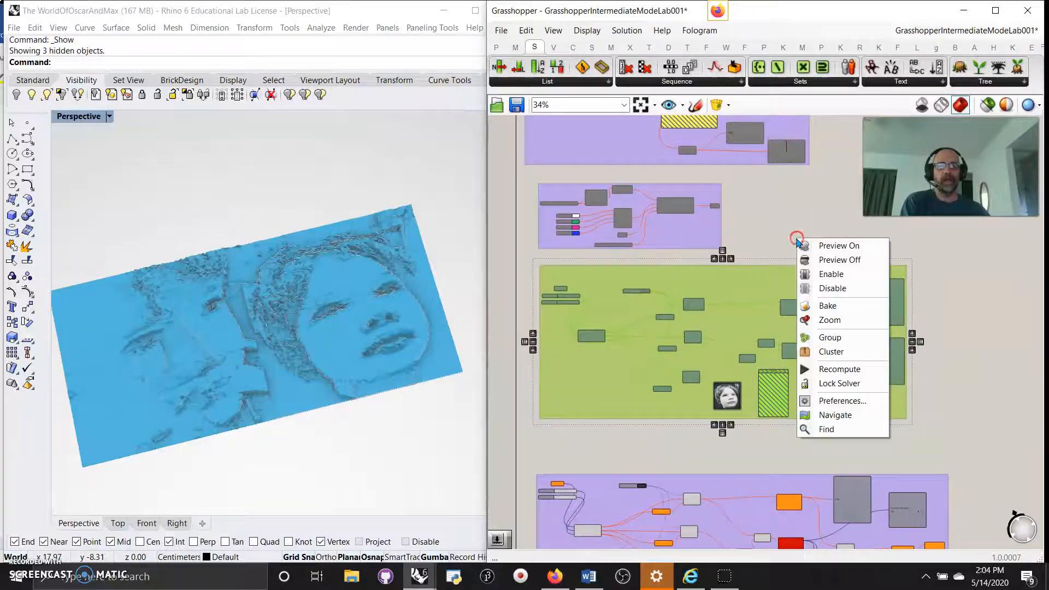
pyautogui.click(827, 274)
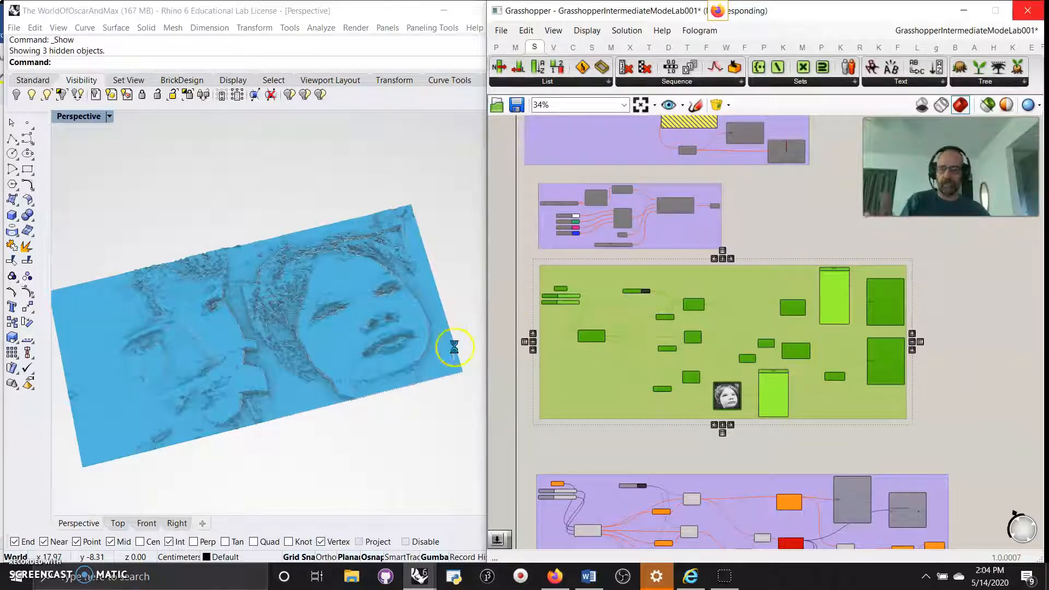
# Set the right-hand output component to Preview Off and make Rhino the active window.
pyautogui.click(599, 361)
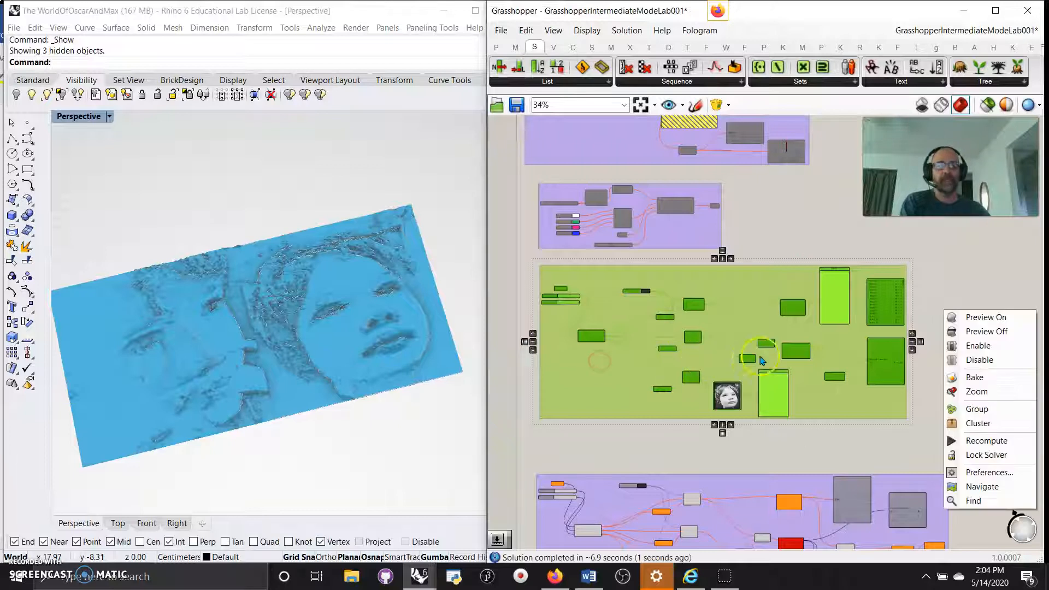
pyautogui.click(983, 331)
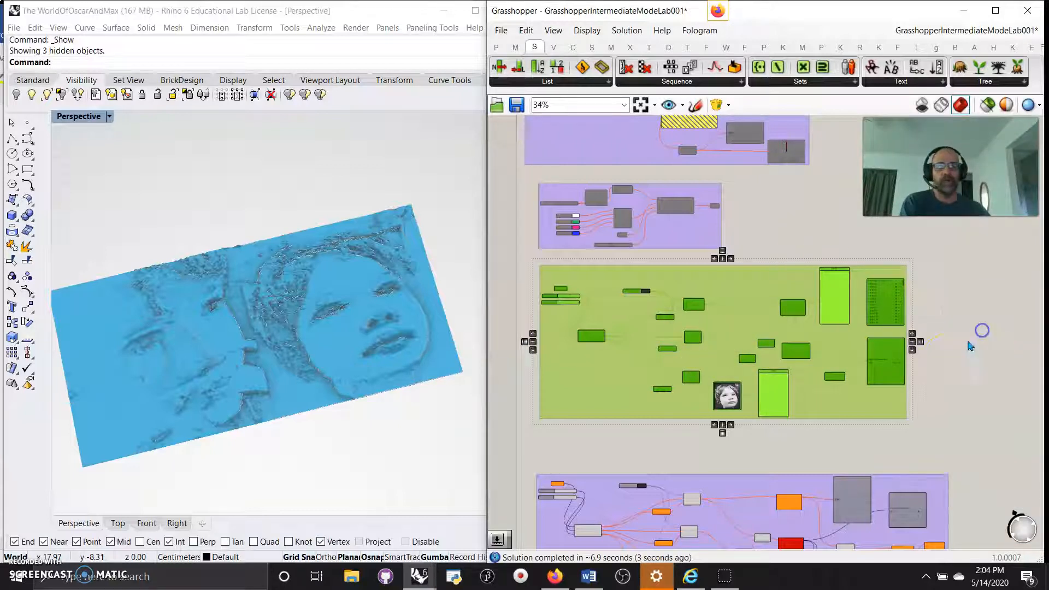
pyautogui.click(317, 456)
pyautogui.click(301, 445)
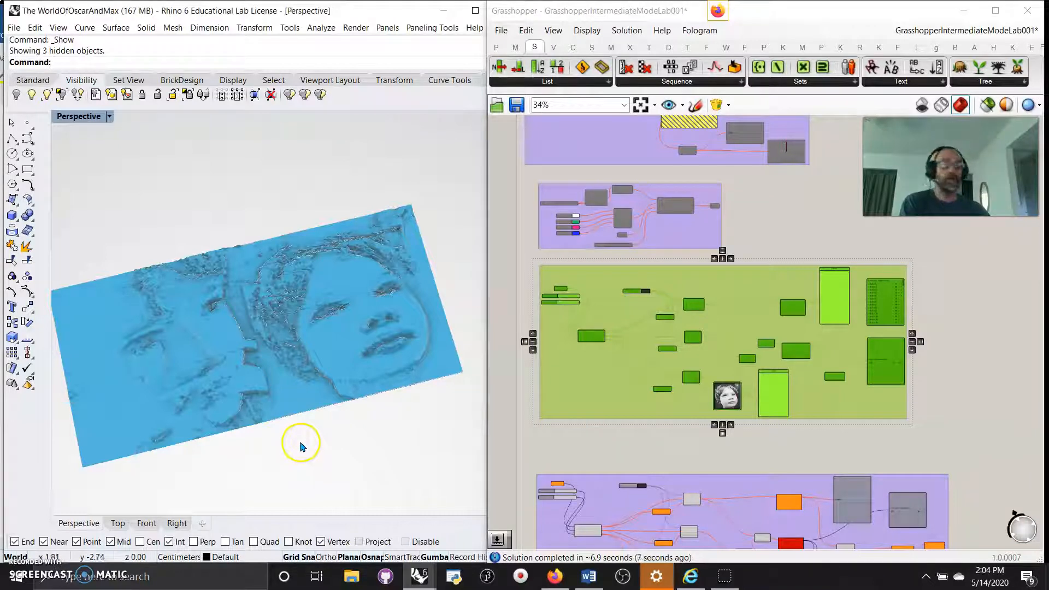
pyautogui.rightClick(303, 451)
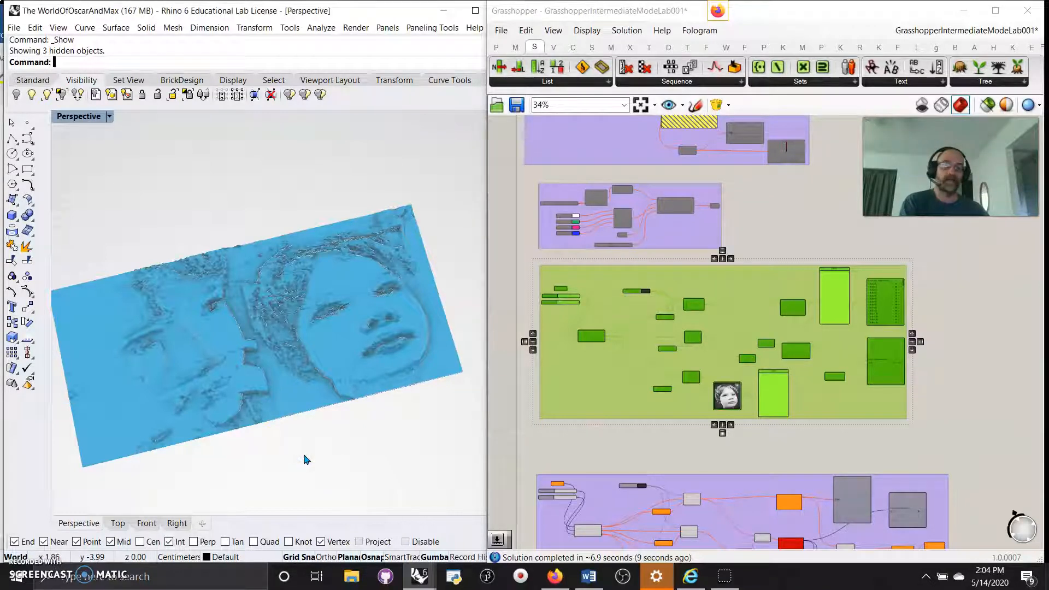
pyautogui.click(285, 453)
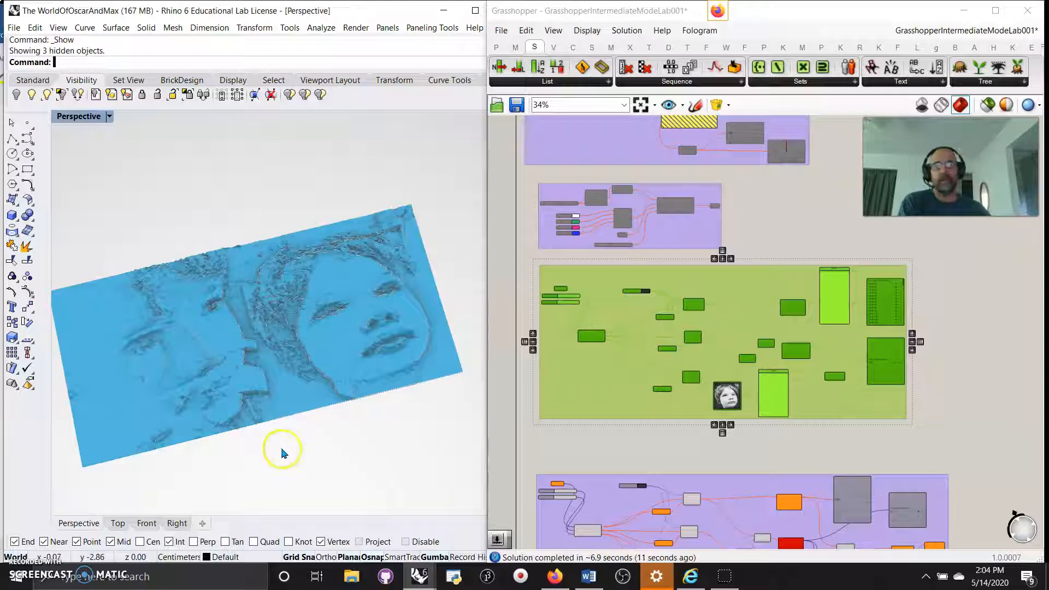
# Orbit and zoom the Perspective viewport to examine the blue face relief from several angles.
pyautogui.rightClick(276, 447)
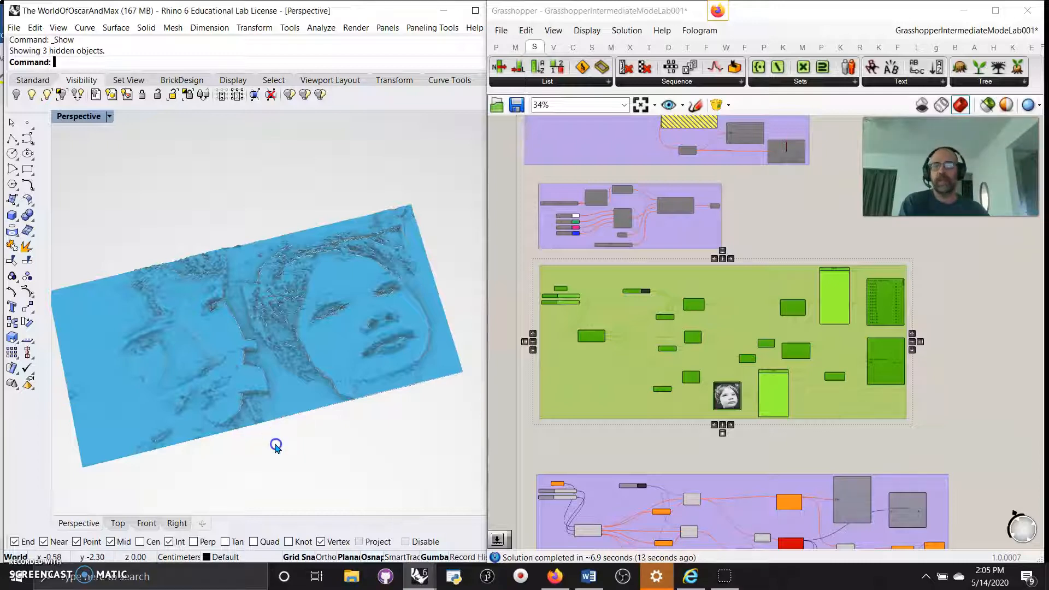
pyautogui.moveTo(281, 455); pyautogui.dragTo(302, 440, button='right')
pyautogui.scroll(6, 269, 378)
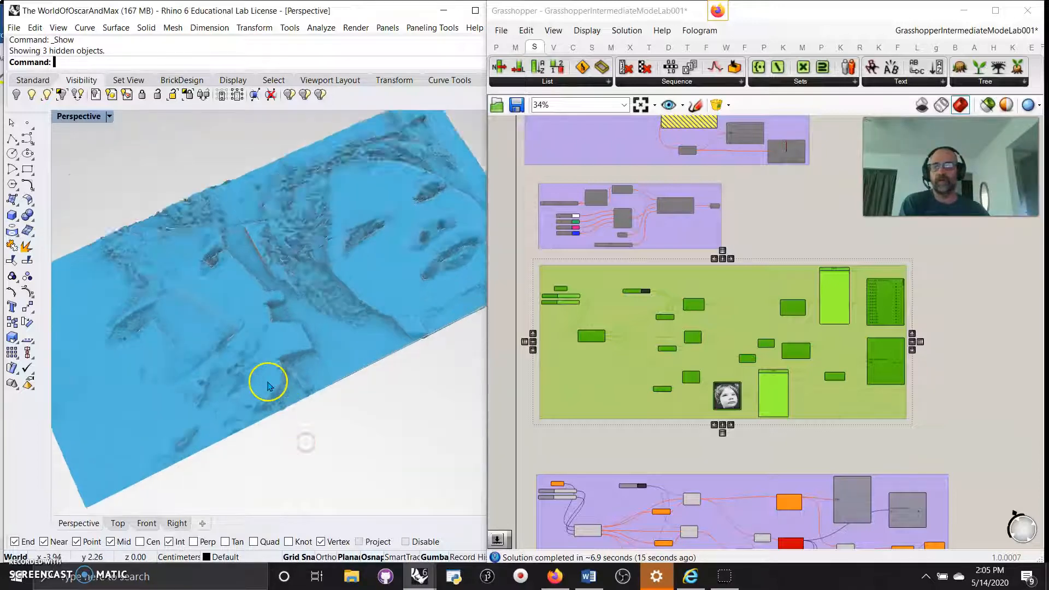
pyautogui.moveTo(250, 386); pyautogui.dragTo(338, 357, button='right')
pyautogui.scroll(8, 334, 354)
pyautogui.scroll(-4, 327, 349)
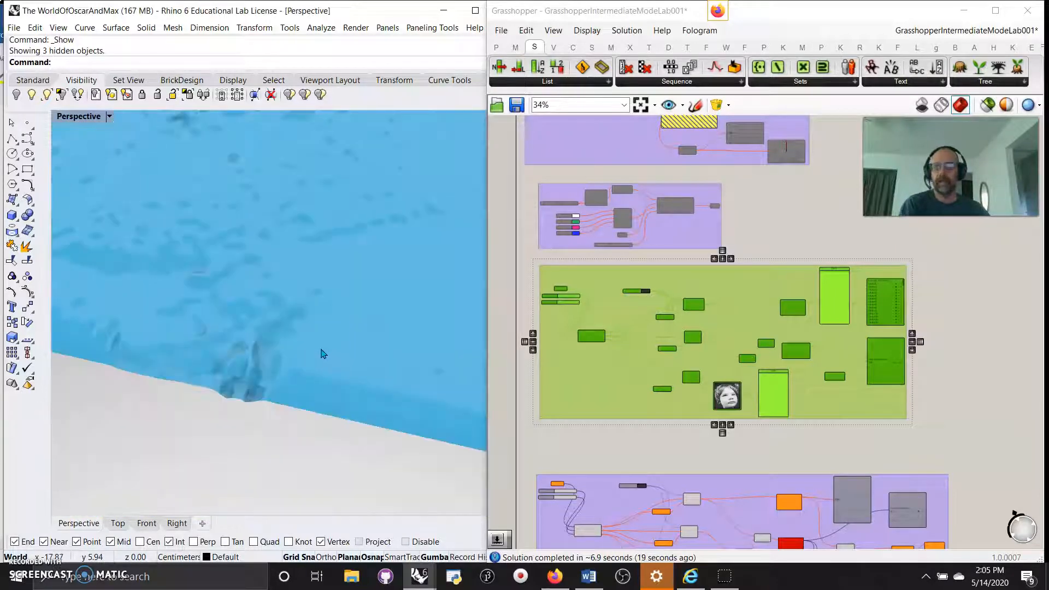
pyautogui.moveTo(322, 348); pyautogui.dragTo(361, 244, button='right')
pyautogui.scroll(-6, 336, 368)
pyautogui.moveTo(303, 355); pyautogui.dragTo(302, 344, button='right')
pyautogui.scroll(7, 306, 264)
pyautogui.moveTo(307, 262); pyautogui.dragTo(233, 250, button='right')
pyautogui.scroll(-5, 304, 237)
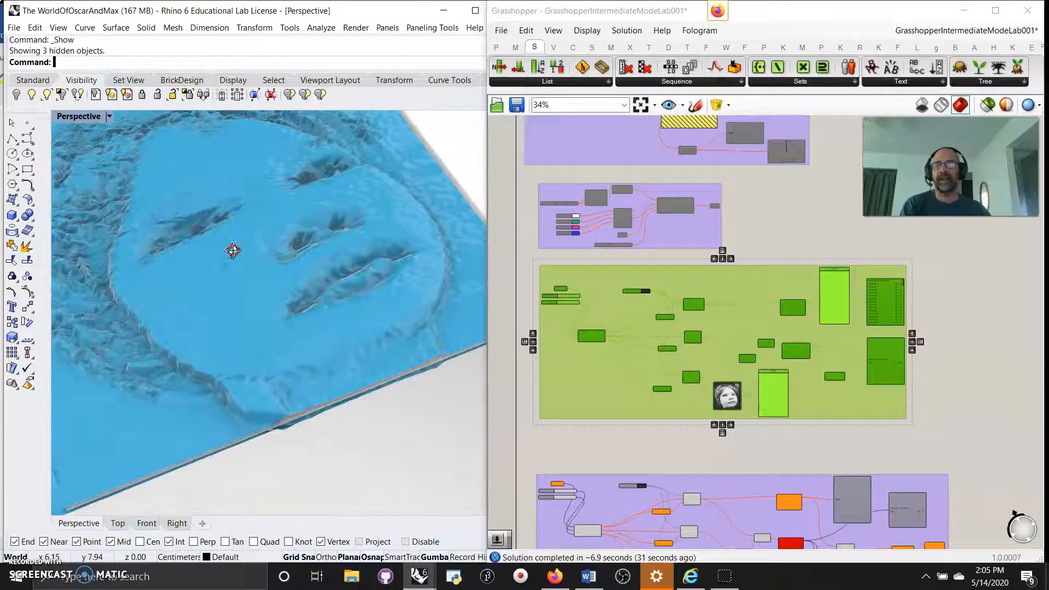
pyautogui.scroll(-8, 258, 286)
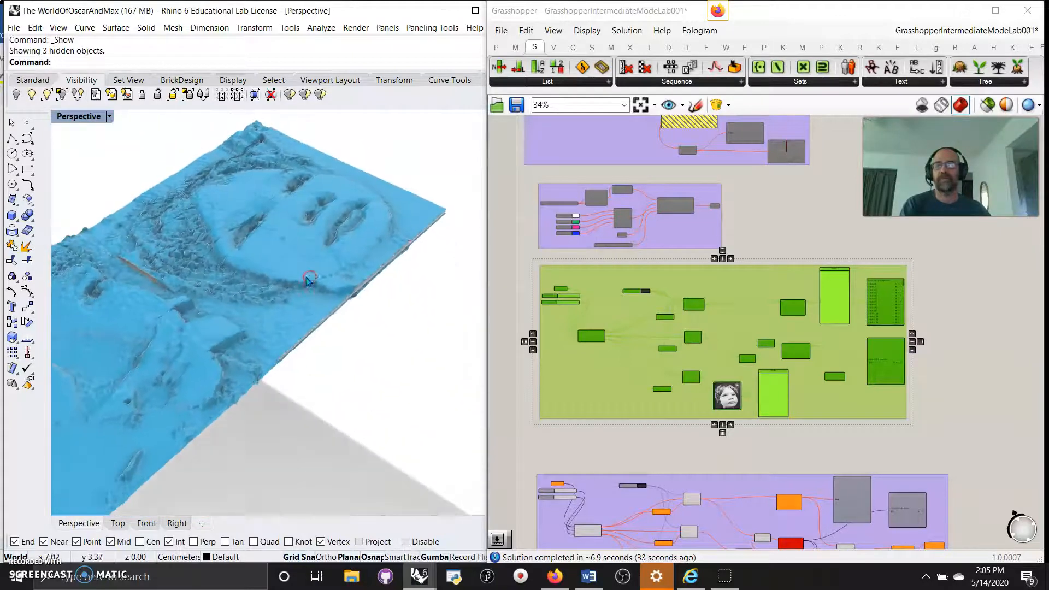
pyautogui.moveTo(302, 288); pyautogui.dragTo(281, 321, button='right')
pyautogui.scroll(5, 280, 320)
pyautogui.scroll(-5, 278, 315)
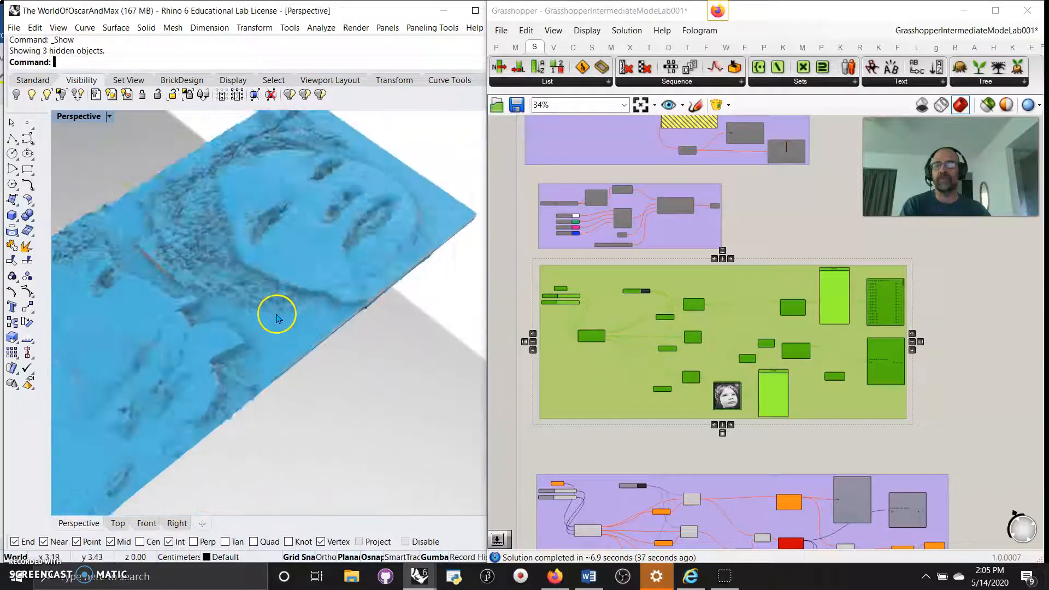
pyautogui.moveTo(332, 343)
pyautogui.mouseDown(button='right')
pyautogui.moveTo(312, 356)
pyautogui.moveTo(318, 348)
pyautogui.mouseUp(button='right')
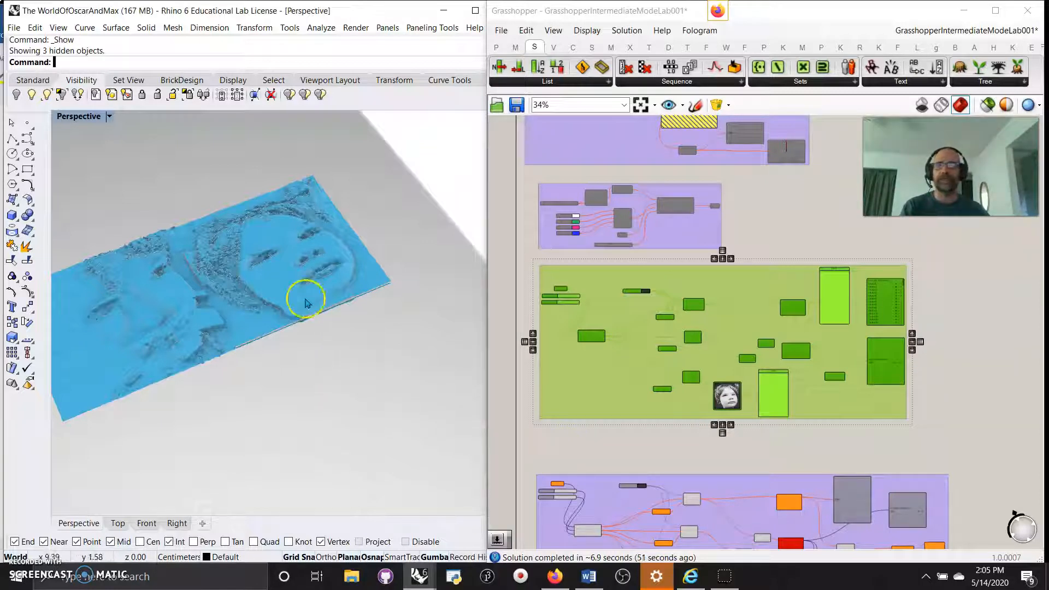
pyautogui.scroll(5, 313, 234)
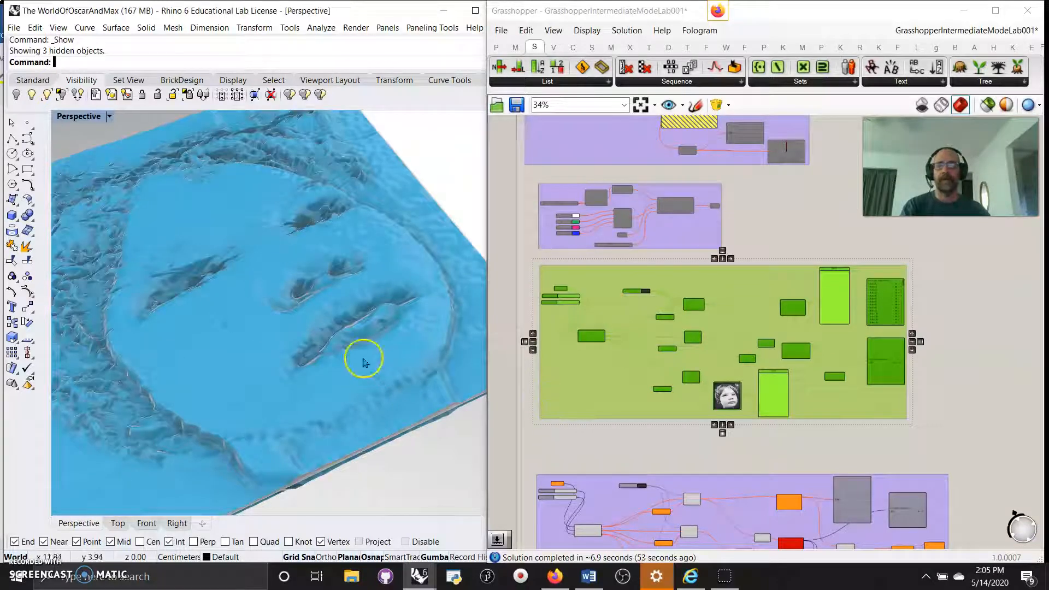
pyautogui.scroll(-5, 248, 346)
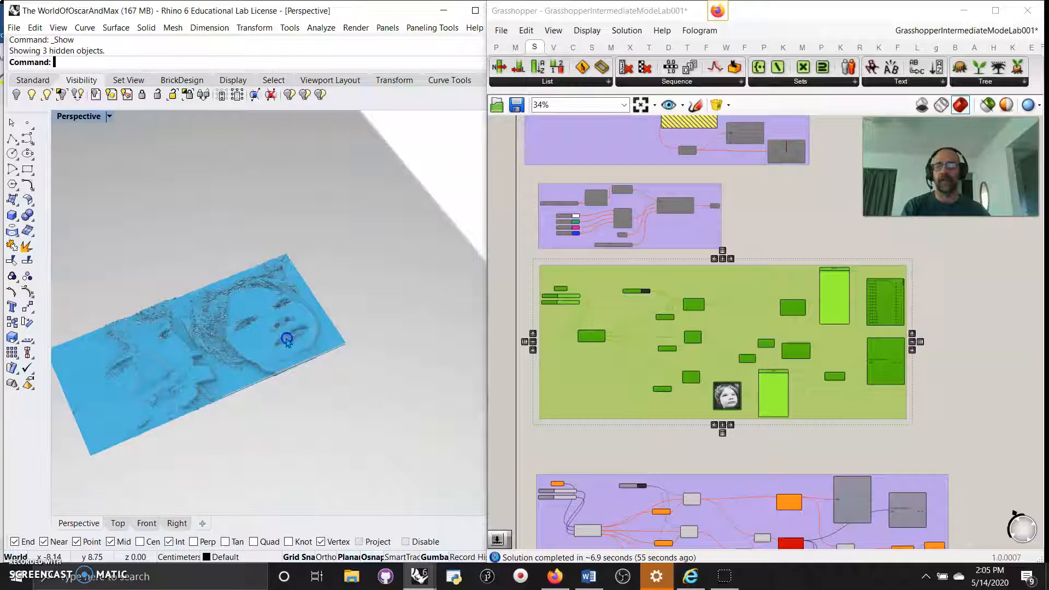
# Select the face-relief surface and zoom the Grasshopper canvas to 125%.
pyautogui.click(268, 337)
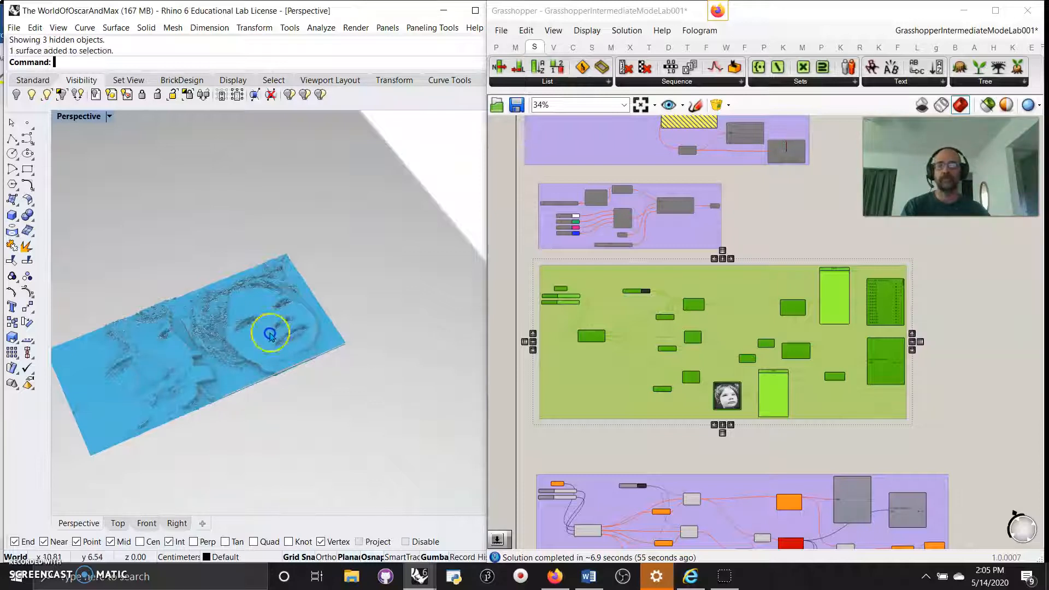
pyautogui.scroll(6, 277, 333)
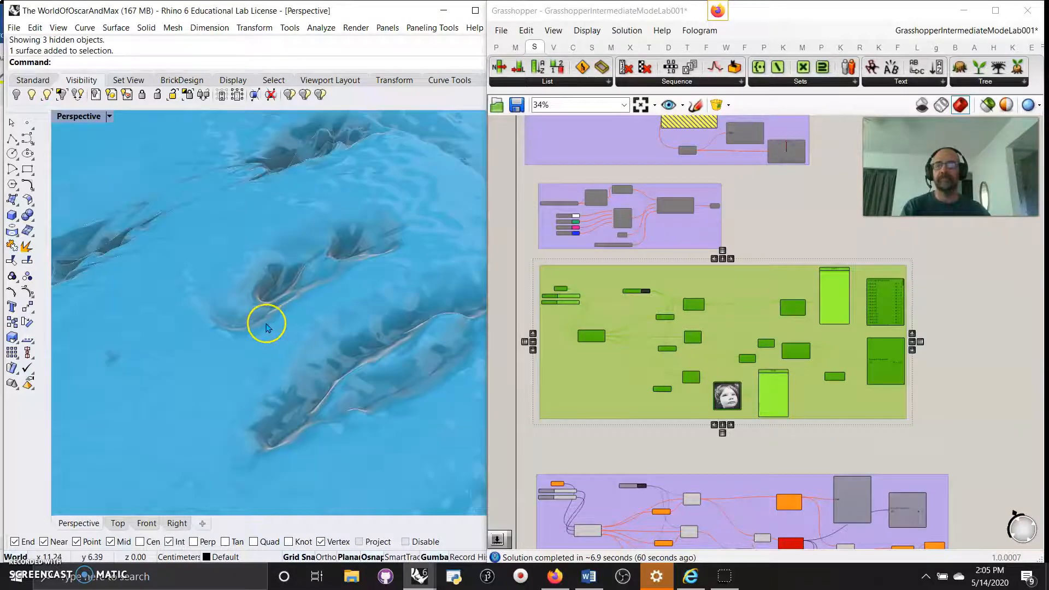
pyautogui.scroll(-5, 306, 322)
pyautogui.scroll(5, 565, 325)
pyautogui.scroll(2, 568, 328)
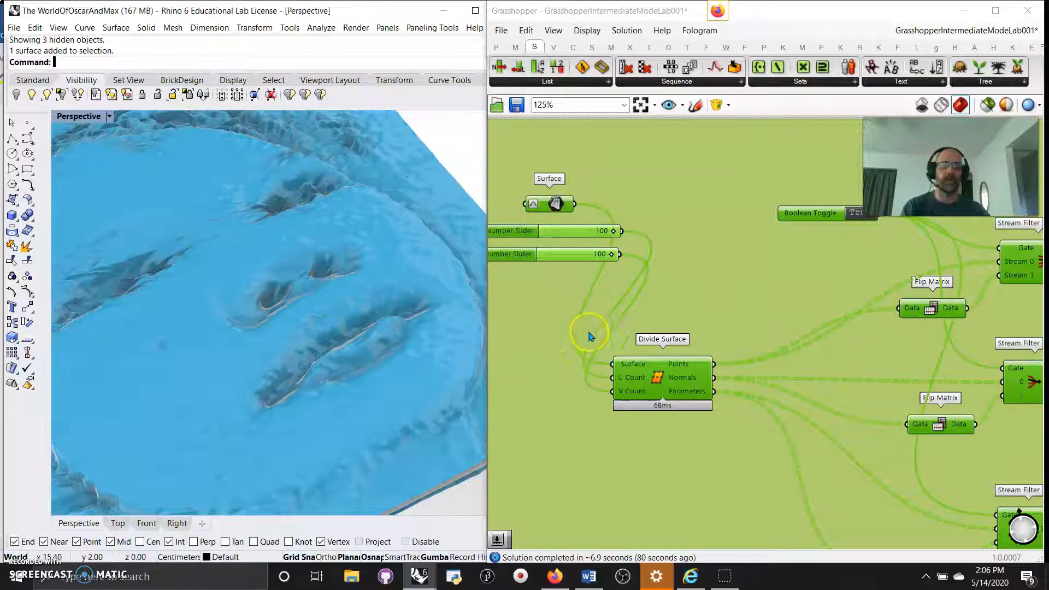
# Zoom and pan the canvas to show Divide Surface, Flip Matrix, the Stream Filters and Addition.
pyautogui.scroll(-2, 600, 333)
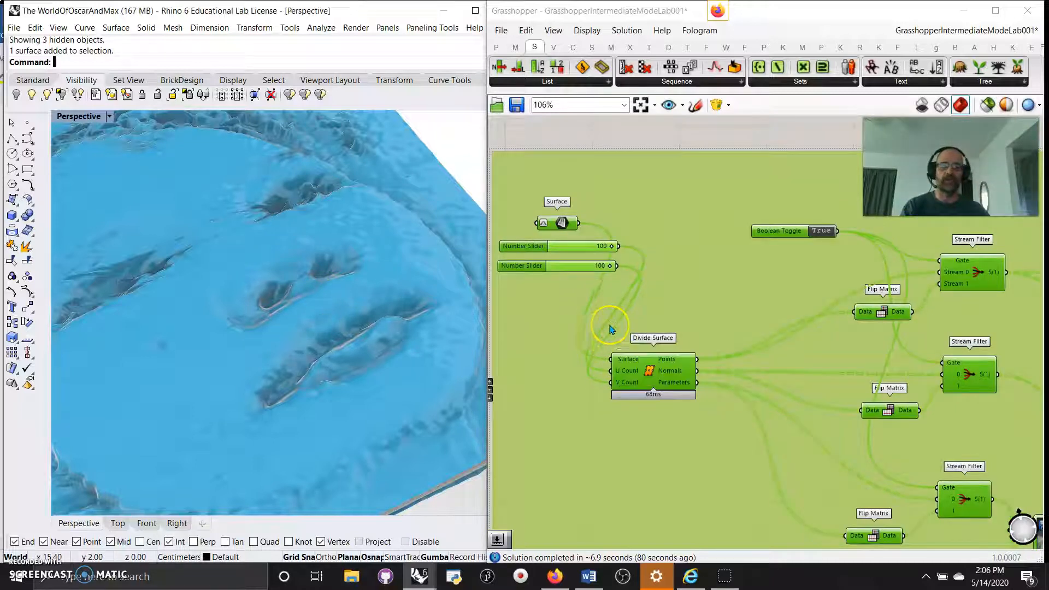
pyautogui.scroll(2, 615, 327)
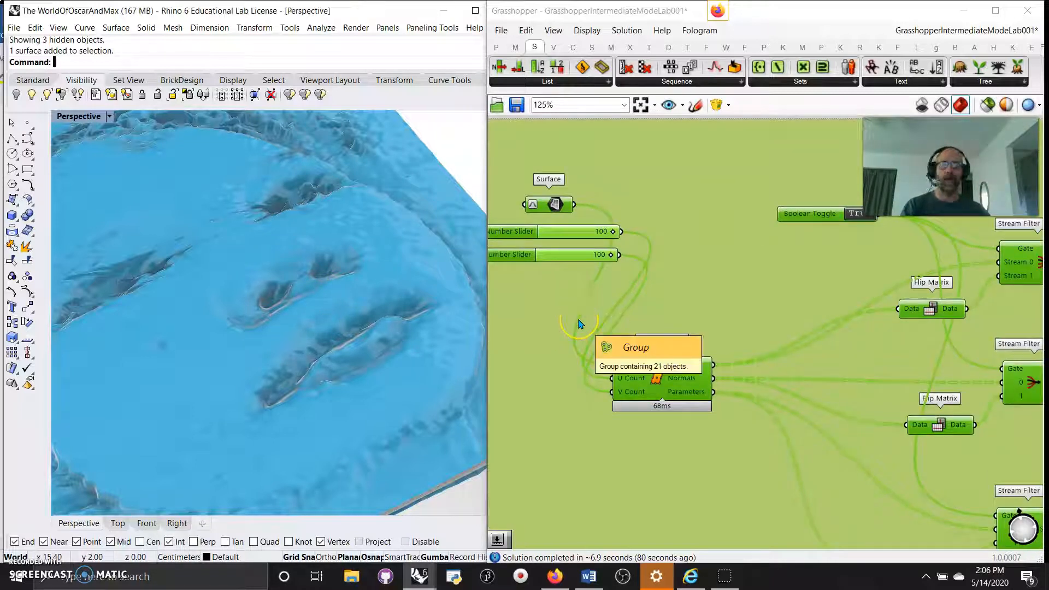
pyautogui.click(561, 325)
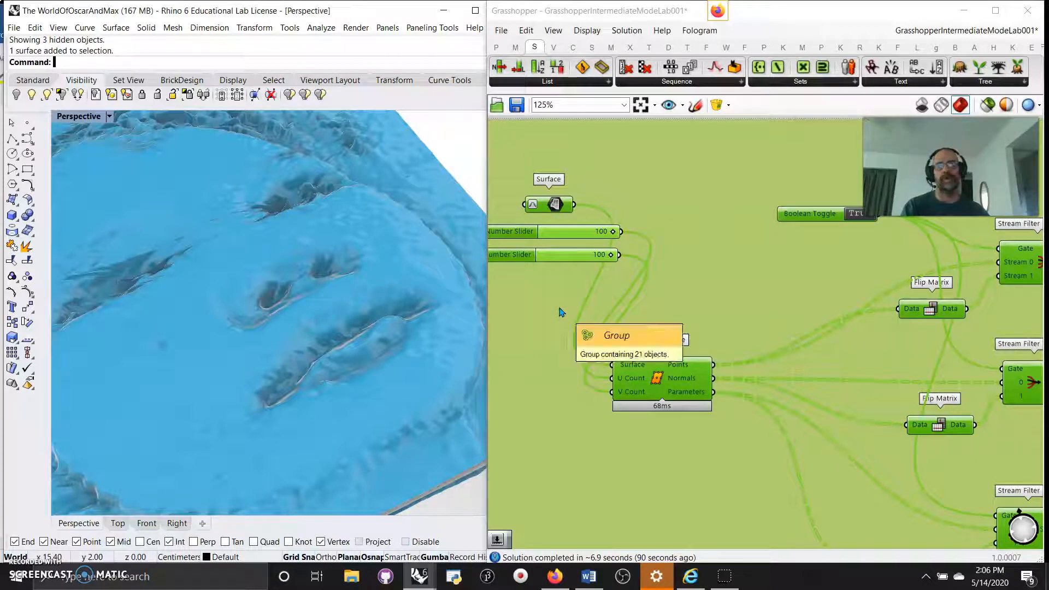
pyautogui.click(562, 326)
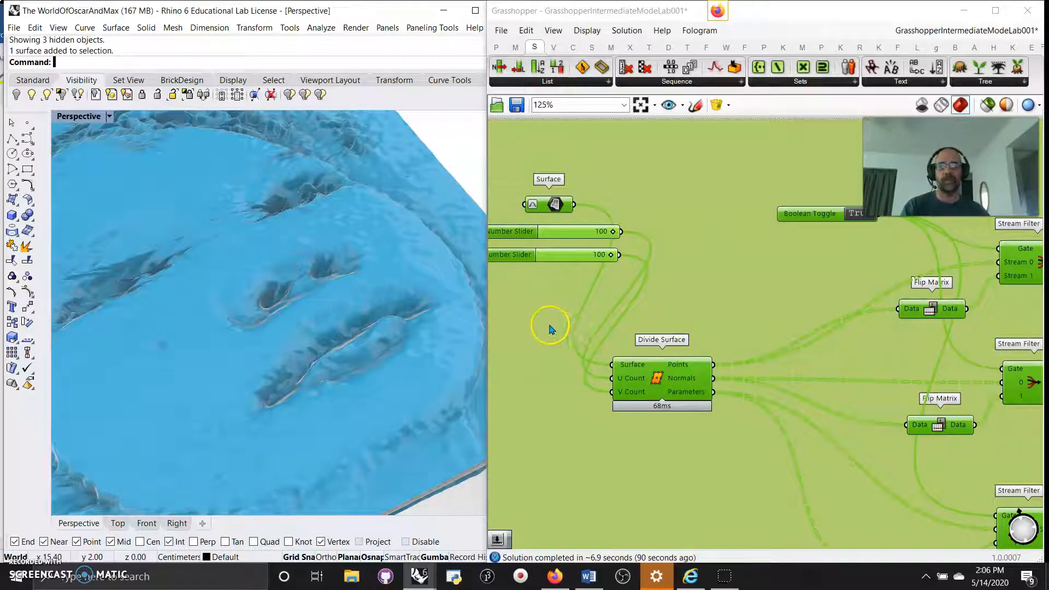
pyautogui.scroll(-3, 557, 327)
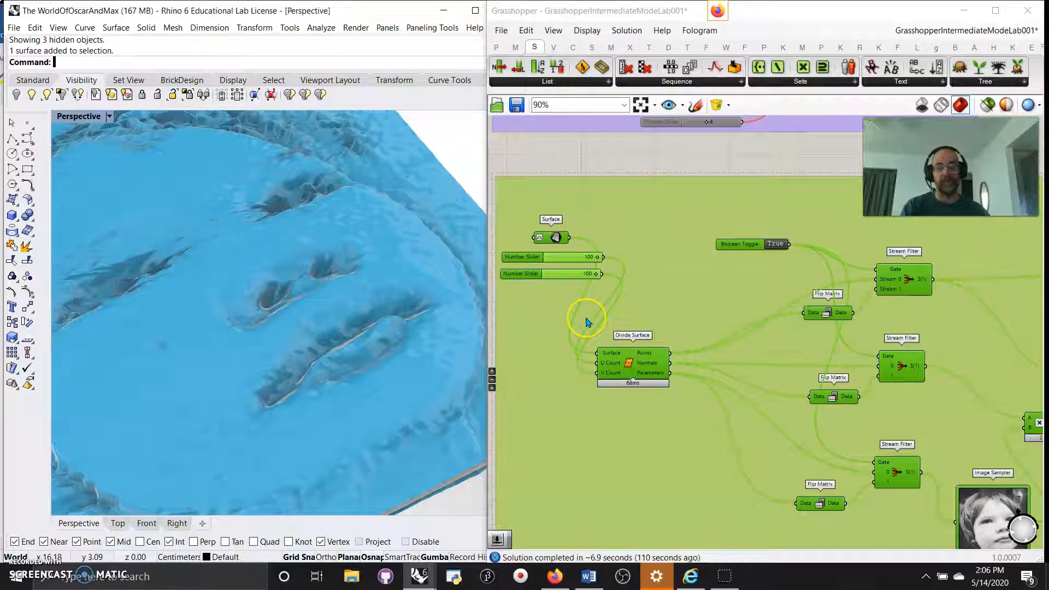
pyautogui.scroll(1, 576, 326)
pyautogui.scroll(1, 616, 452)
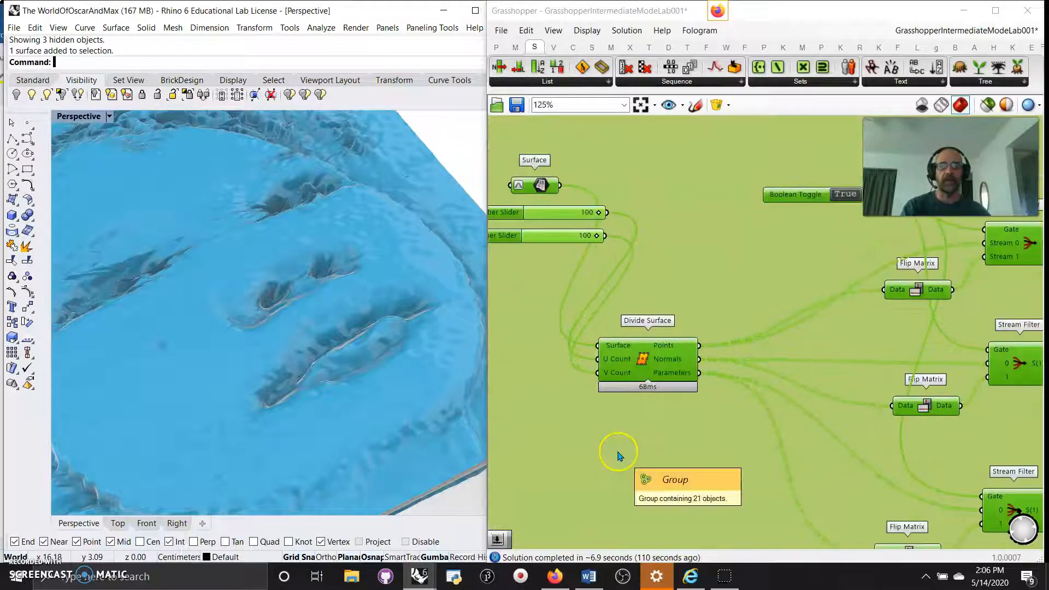
pyautogui.moveTo(672, 437); pyautogui.dragTo(563, 464, button='right')
pyautogui.scroll(-1, 632, 379)
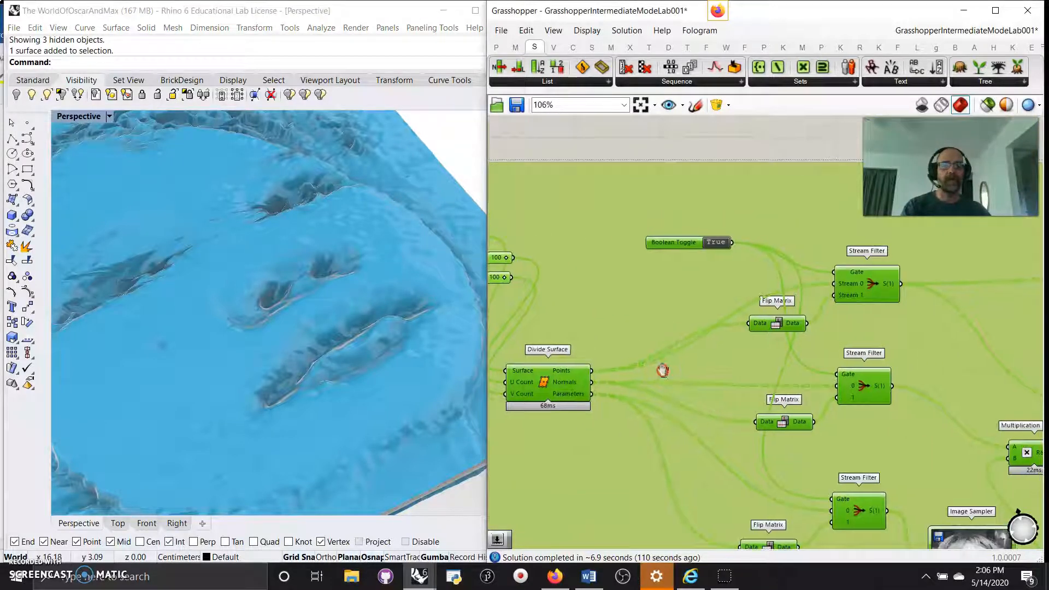
pyautogui.moveTo(663, 370); pyautogui.dragTo(637, 327, button='right')
pyautogui.moveTo(794, 312); pyautogui.dragTo(708, 318, button='right')
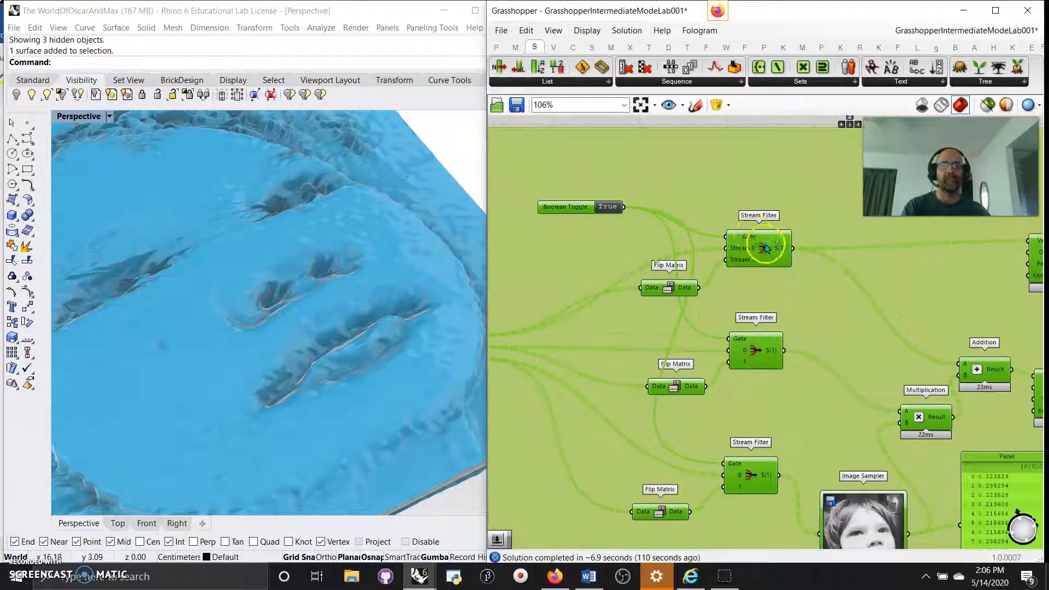
# Inspect the three Stream Filter inputs: Points XYZ, Normal Vectors and Points UVW.
pyautogui.rightClick(761, 249)
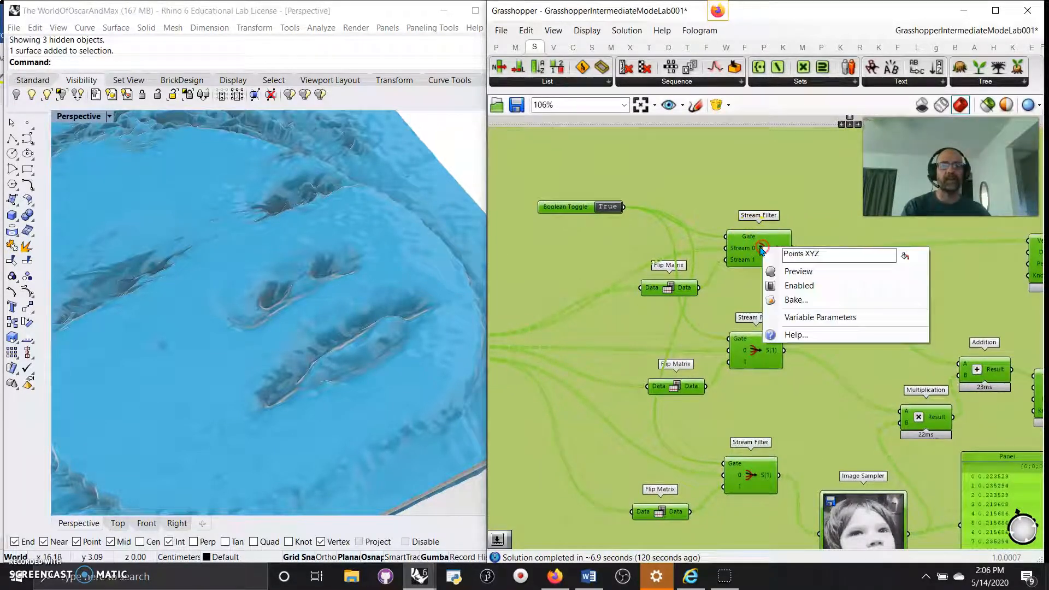
pyautogui.rightClick(756, 353)
pyautogui.rightClick(752, 351)
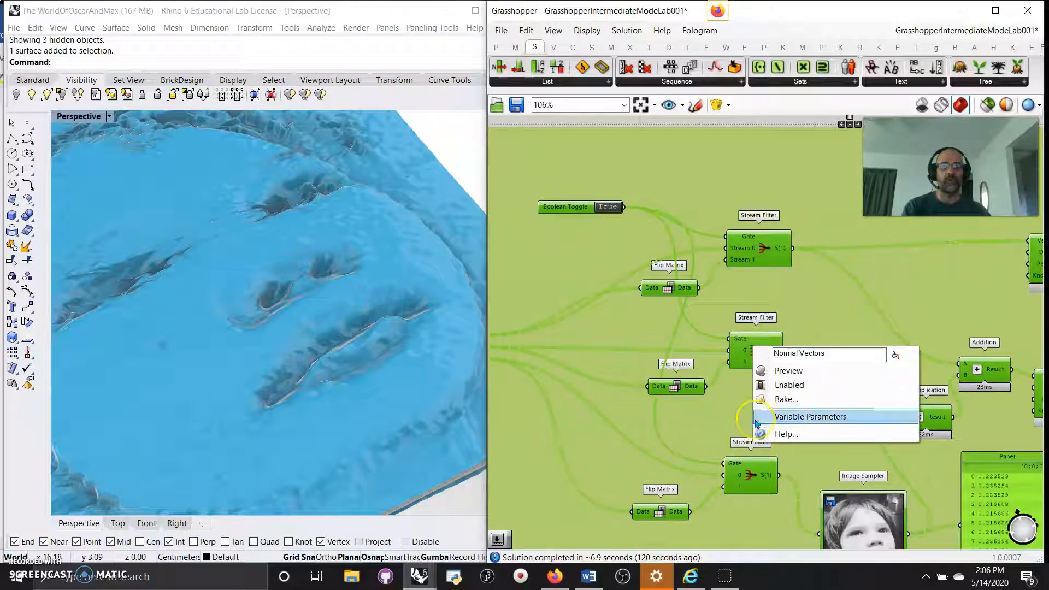
pyautogui.rightClick(752, 474)
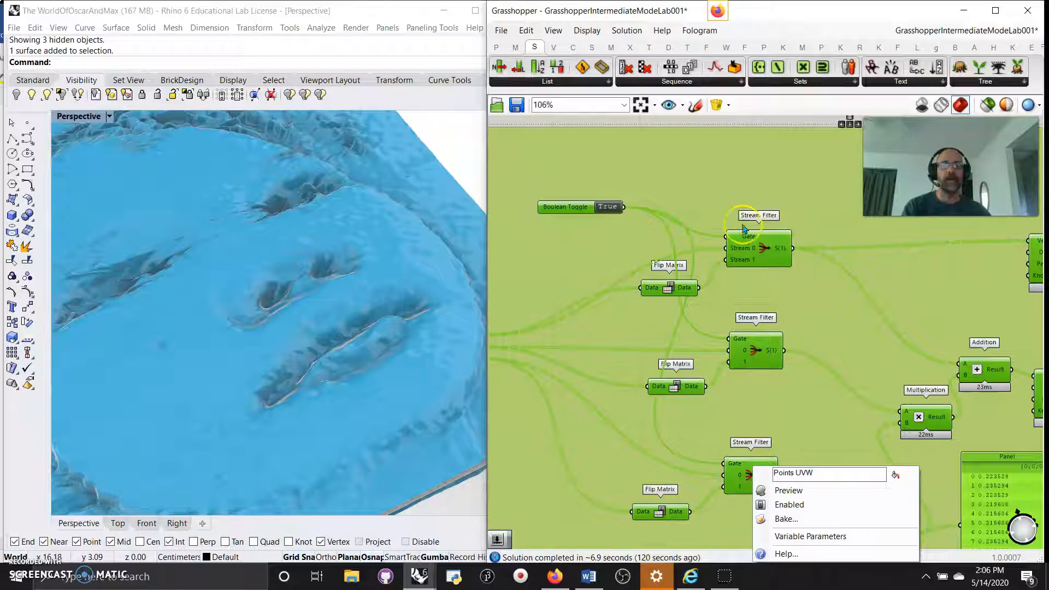
# Show the Params component tab and bring Multiplication and Image Sampler into view.
pyautogui.click(496, 47)
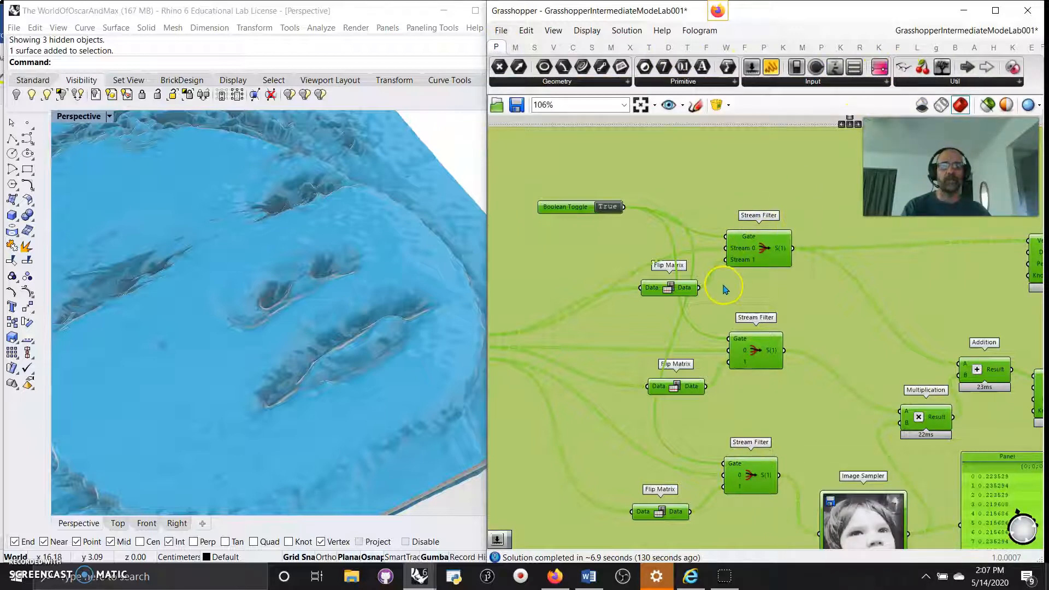
pyautogui.scroll(-2, 725, 290)
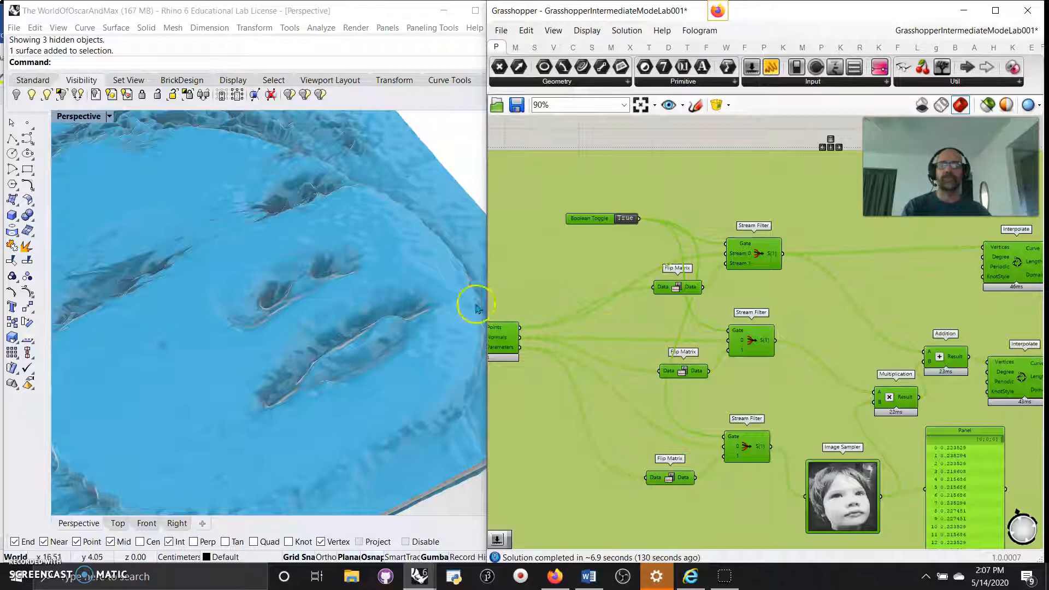
pyautogui.scroll(5, 640, 350)
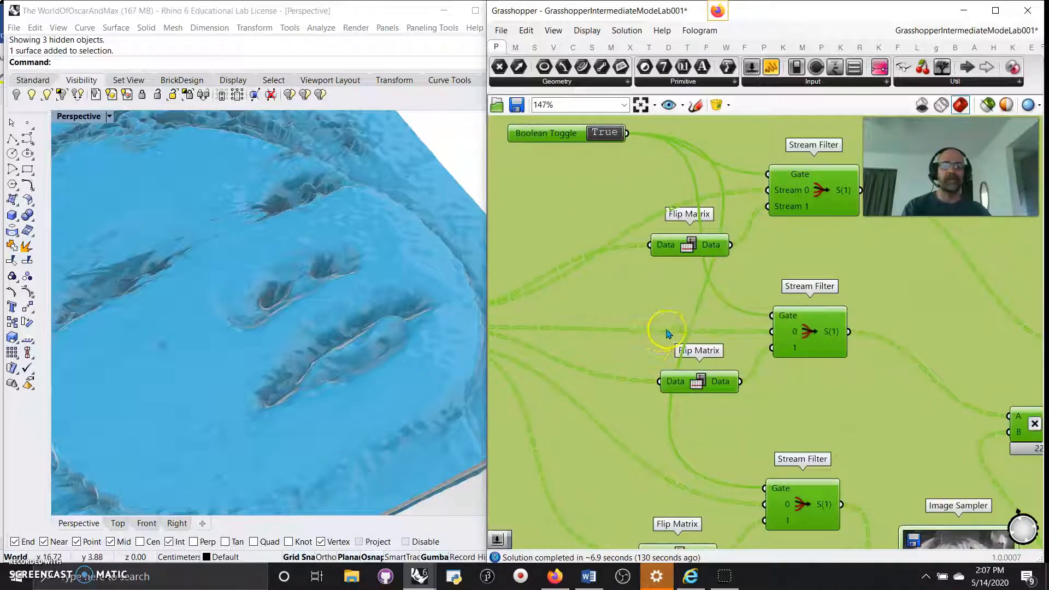
pyautogui.moveTo(656, 321); pyautogui.dragTo(599, 280, button='right')
pyautogui.scroll(-2, 600, 280)
pyautogui.scroll(-2, 710, 355)
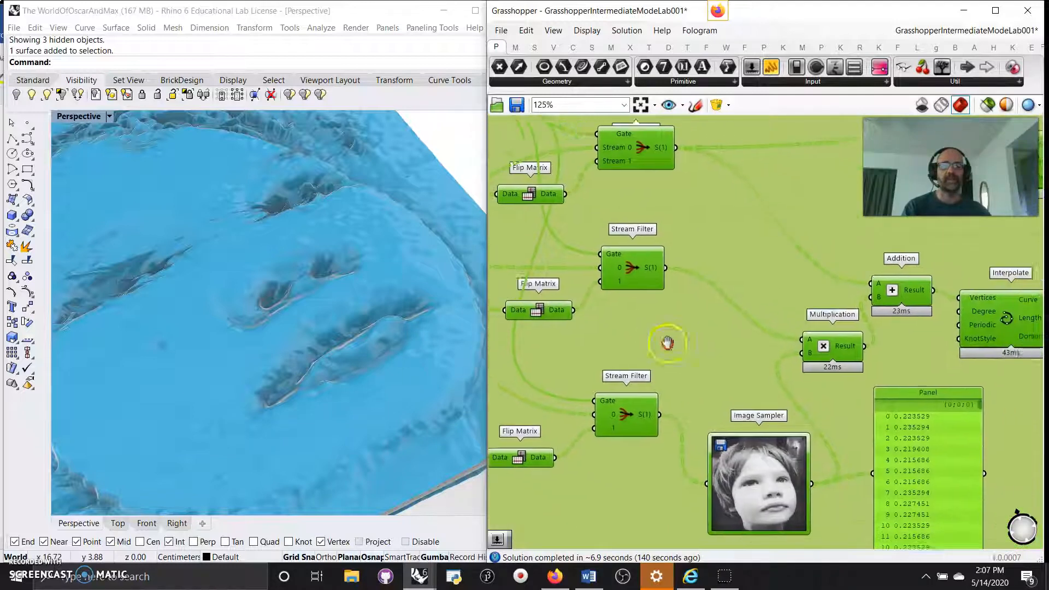
pyautogui.scroll(-2, 655, 333)
# Pick out Interpolate, point to BlackandWhiteMax.PNG in Image Sampler, and view Loft and the data panel.
pyautogui.click(874, 297)
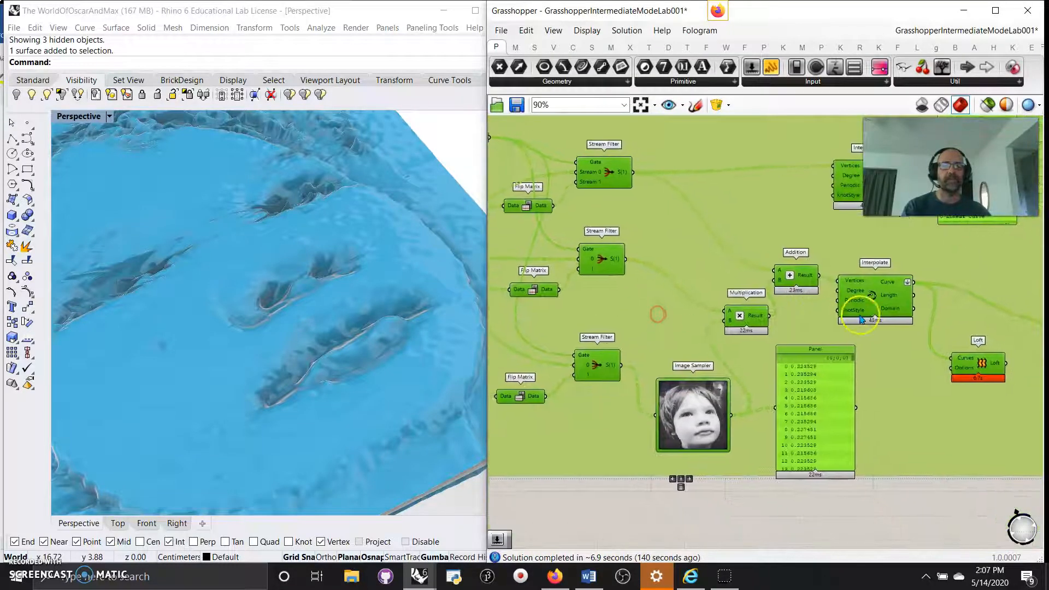
pyautogui.scroll(7, 688, 435)
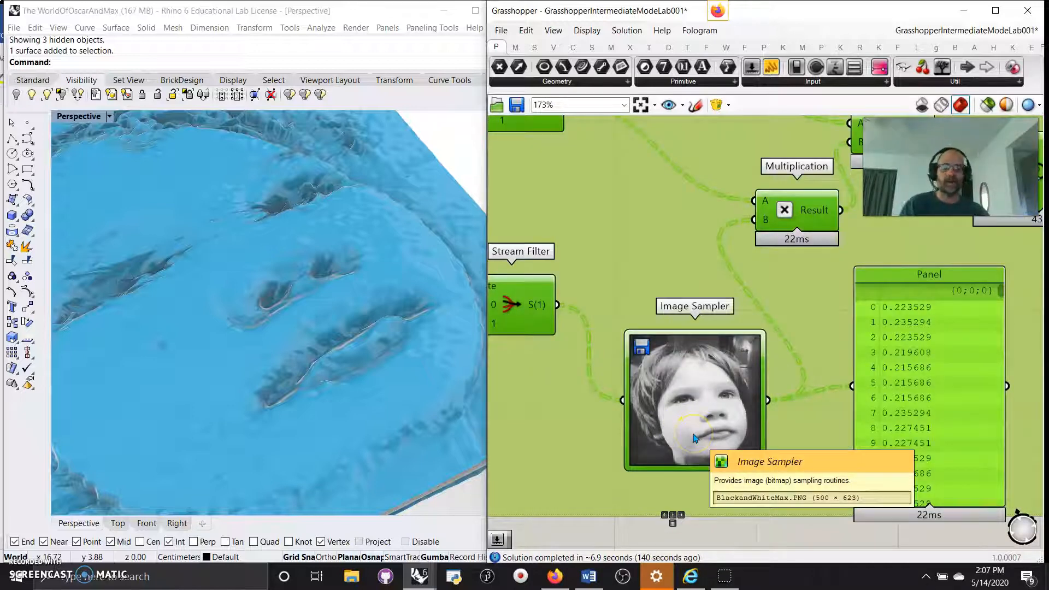
pyautogui.click(684, 425)
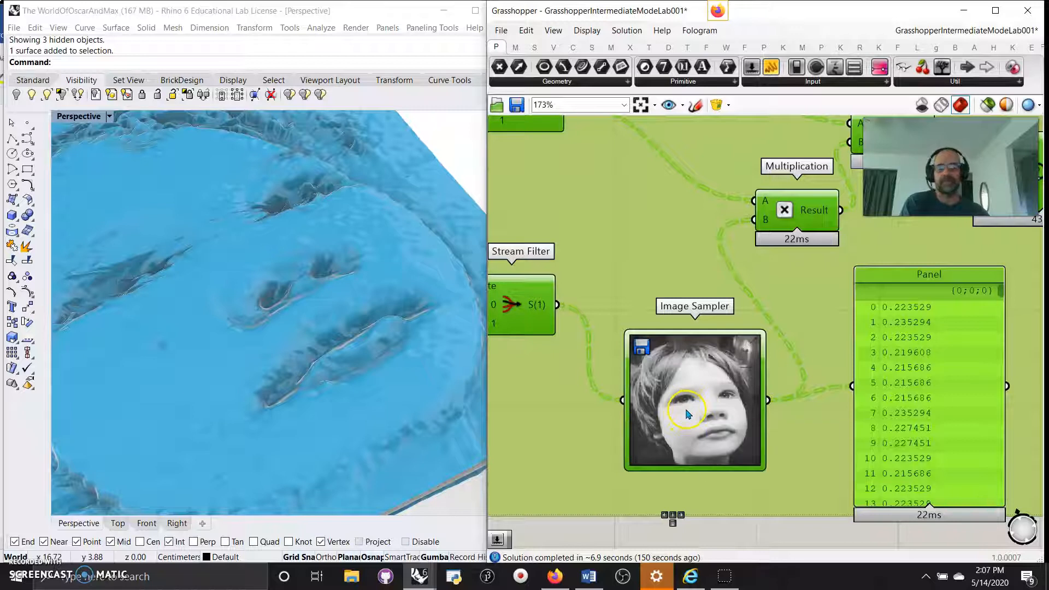
pyautogui.scroll(-3, 786, 434)
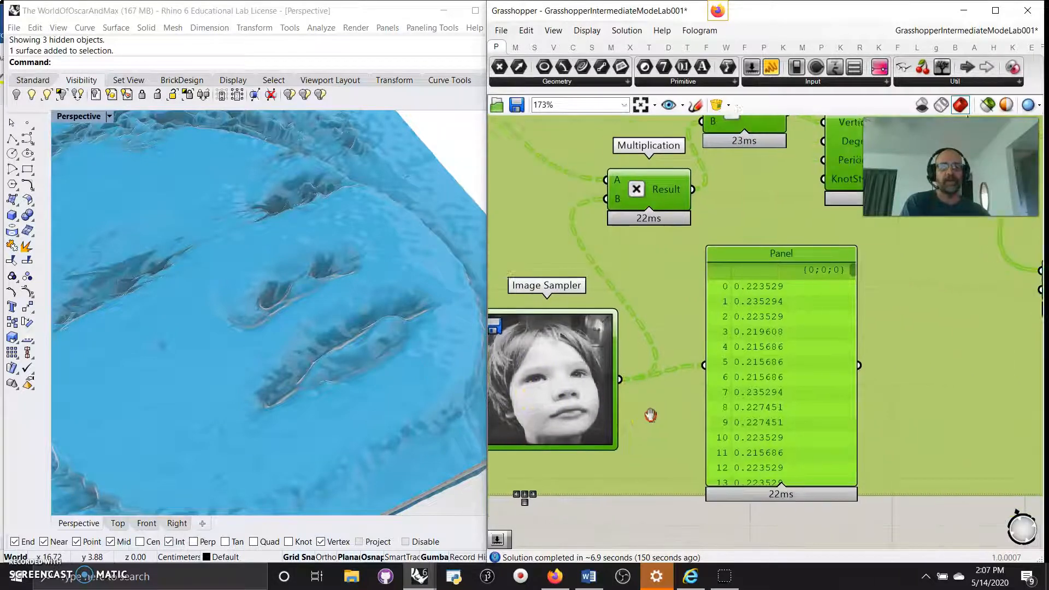
pyautogui.moveTo(864, 367); pyautogui.dragTo(777, 406, button='right')
pyautogui.moveTo(832, 432); pyautogui.dragTo(845, 382, button='right')
pyautogui.scroll(-1, 841, 383)
# Zoom out and pan to show the whole definition, including the purple group.
pyautogui.scroll(-3, 826, 391)
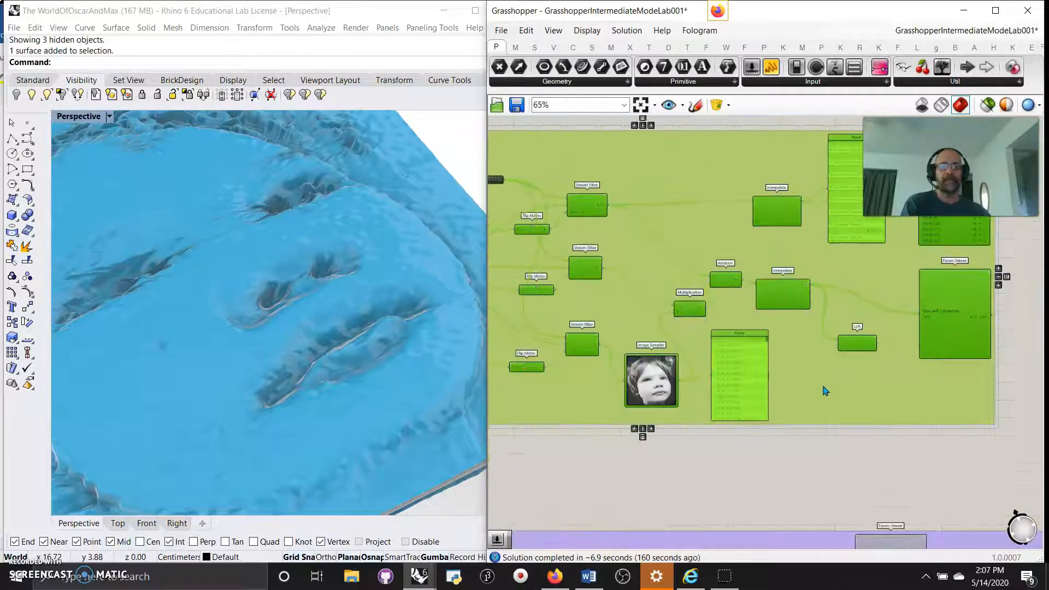
pyautogui.moveTo(702, 475); pyautogui.dragTo(842, 316, button='right')
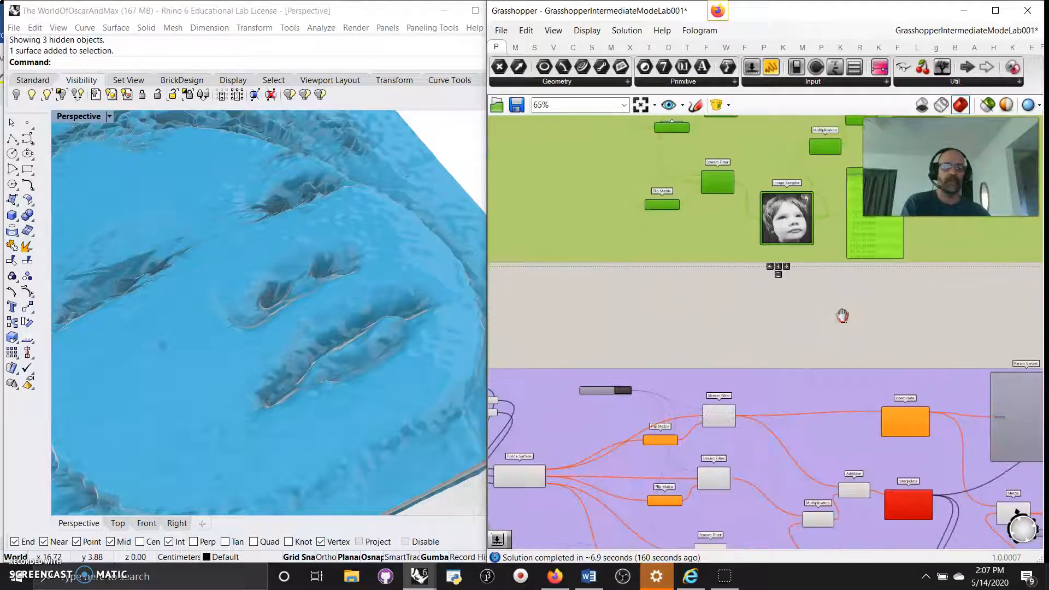
pyautogui.scroll(-5, 754, 349)
pyautogui.moveTo(603, 180); pyautogui.dragTo(613, 402, button='right')
pyautogui.scroll(8, 671, 211)
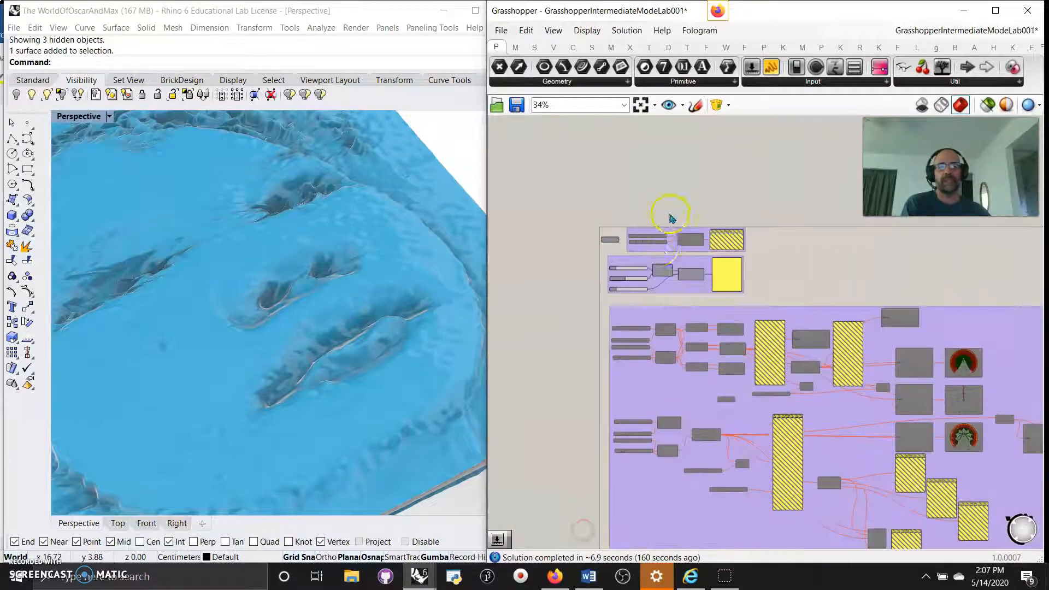
pyautogui.scroll(-2, 640, 330)
pyautogui.moveTo(611, 360); pyautogui.dragTo(644, 236, button='right')
# Frame the green and purple groups and widen the Grasshopper window over Rhino.
pyautogui.scroll(-2, 667, 442)
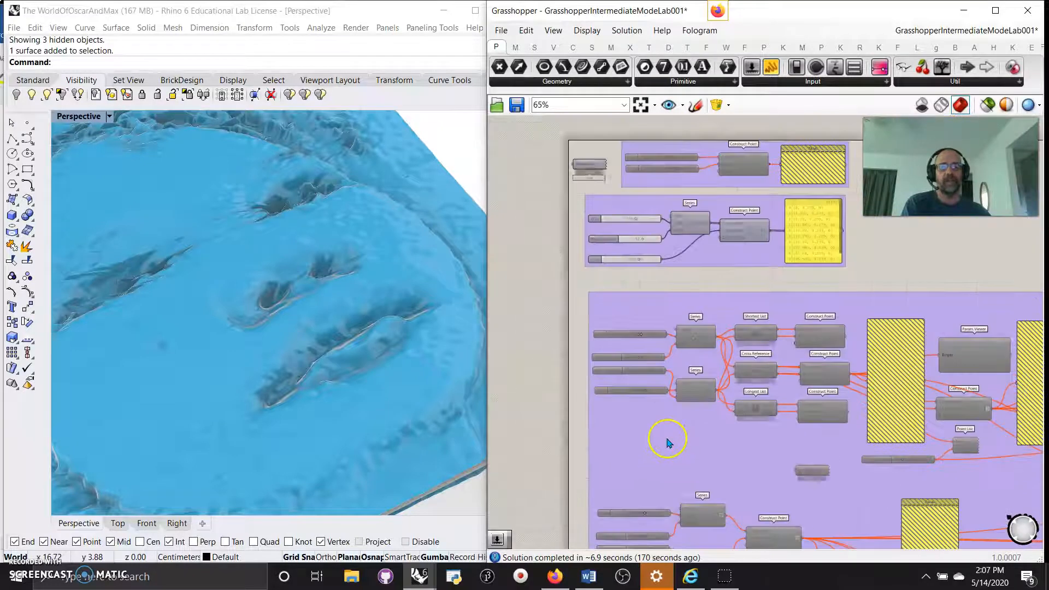
pyautogui.moveTo(580, 484); pyautogui.dragTo(563, 537, button='right')
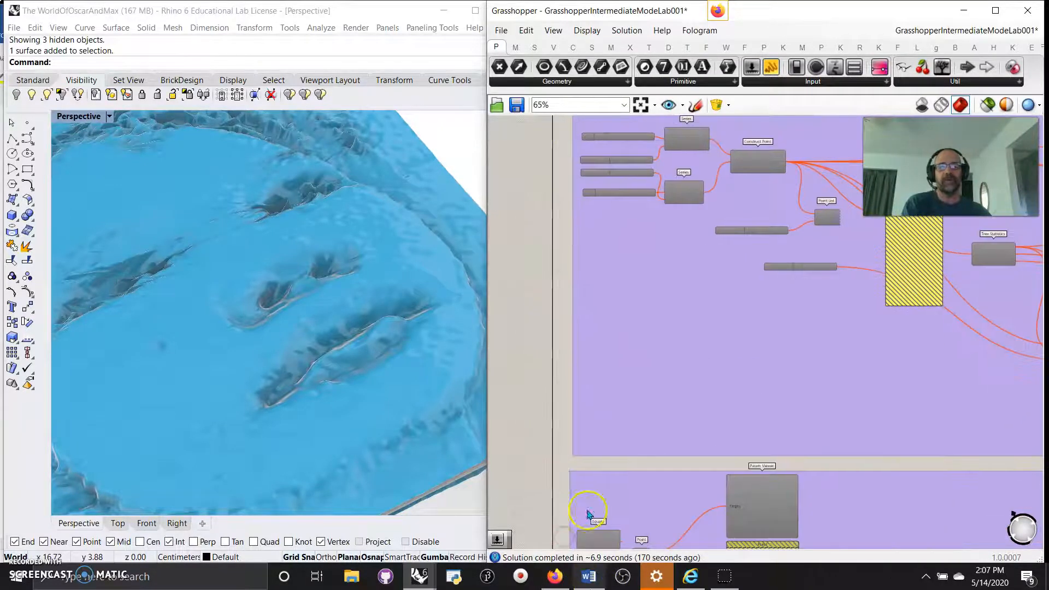
pyautogui.scroll(-5, 588, 513)
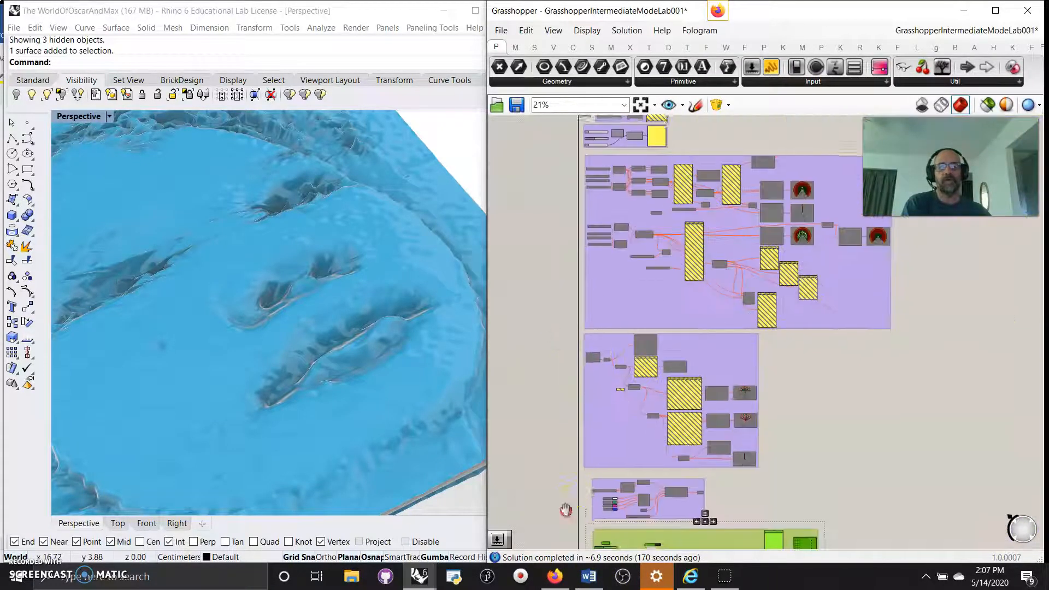
pyautogui.moveTo(565, 509); pyautogui.dragTo(593, 182, button='right')
pyautogui.scroll(3, 748, 420)
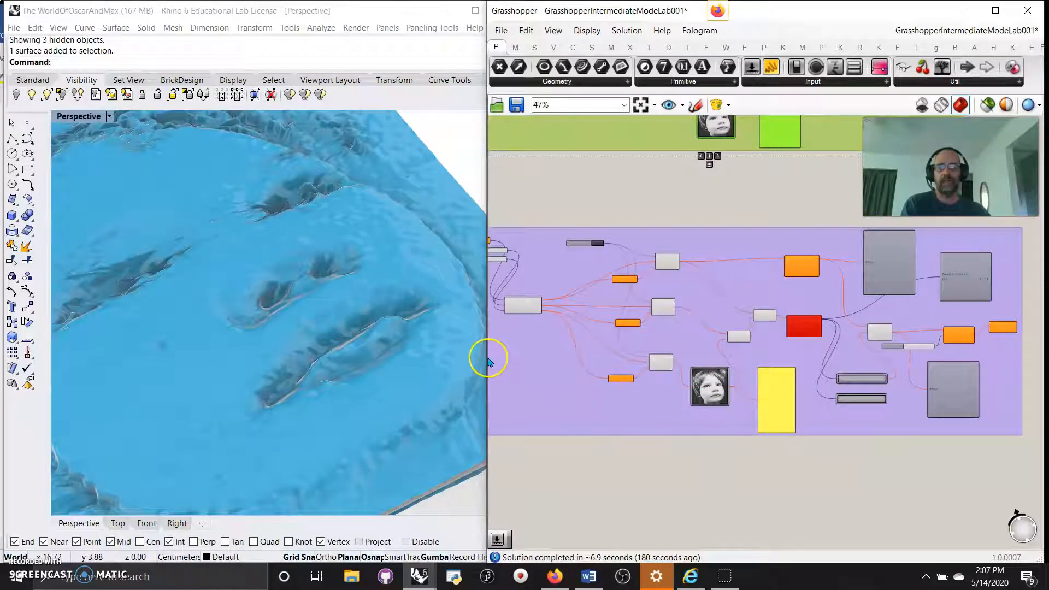
pyautogui.moveTo(480, 356); pyautogui.dragTo(235, 376)
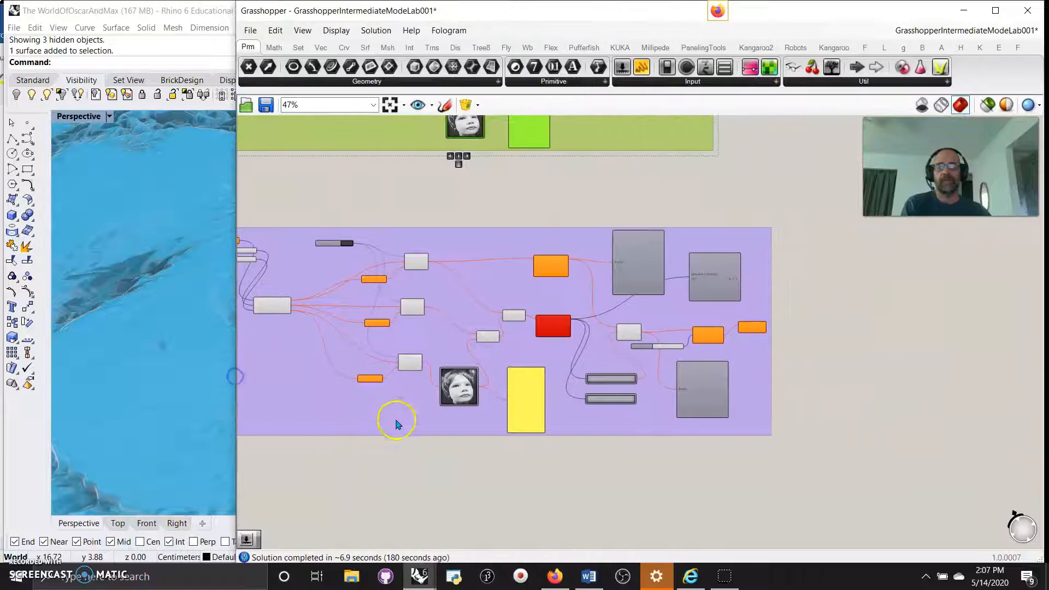
# Pan across the purple group to Interpolate, Merge and Loft.
pyautogui.scroll(4, 397, 424)
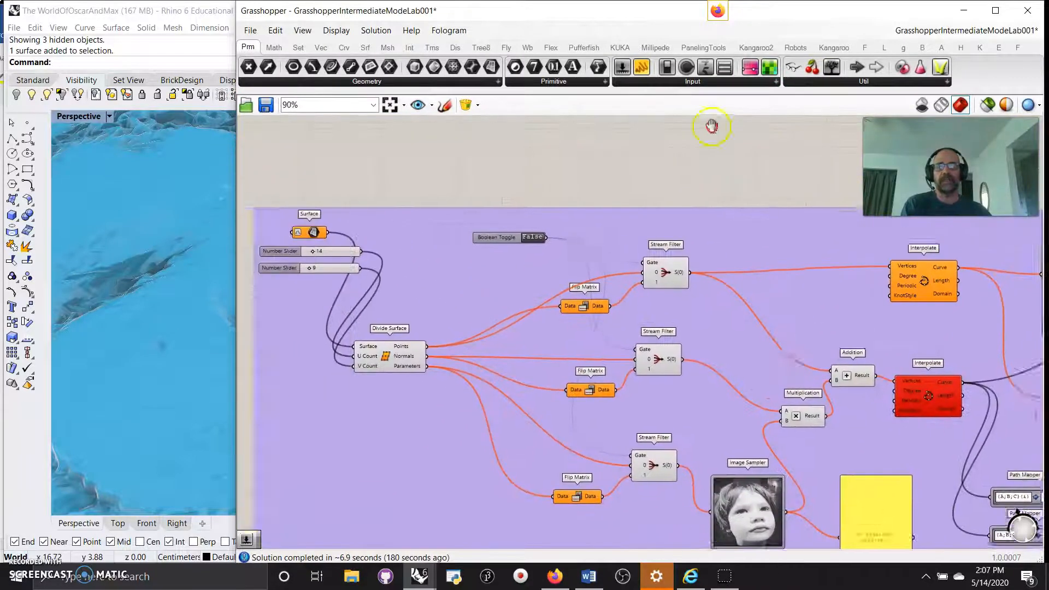
pyautogui.moveTo(711, 127); pyautogui.dragTo(751, 128, button='right')
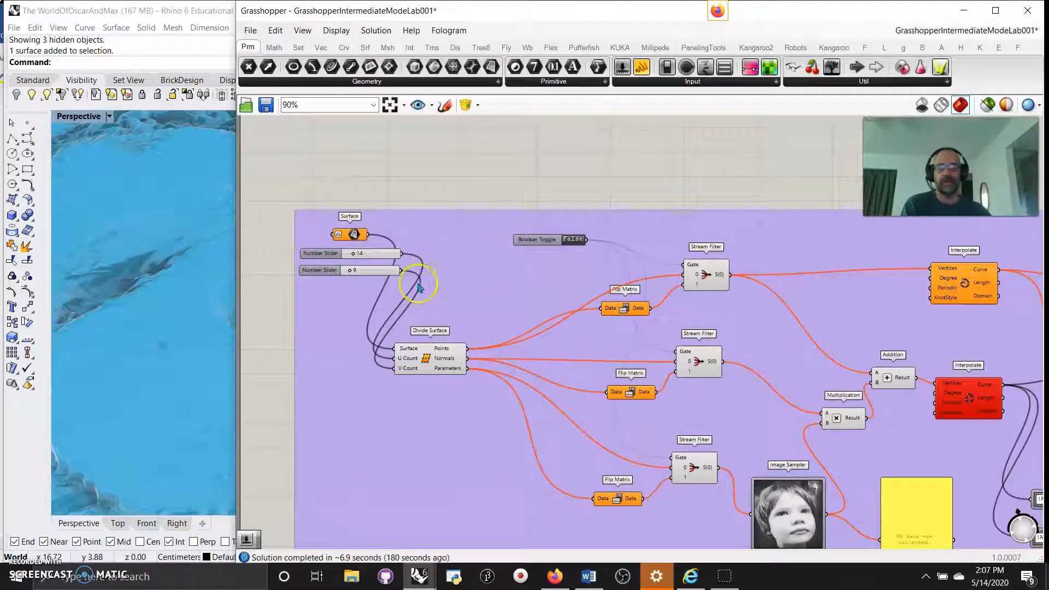
pyautogui.moveTo(545, 334); pyautogui.dragTo(231, 211, button='right')
pyautogui.moveTo(633, 313); pyautogui.dragTo(488, 389, button='right')
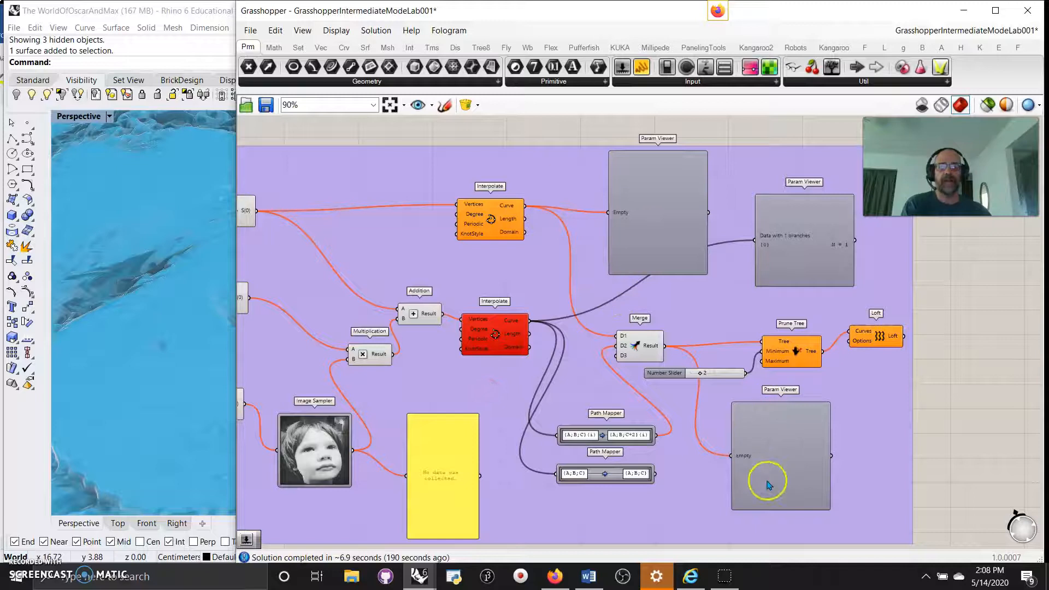
# Select the red Interpolate component and zoom in on Prune Tree and the two Path Mappers.
pyautogui.click(497, 334)
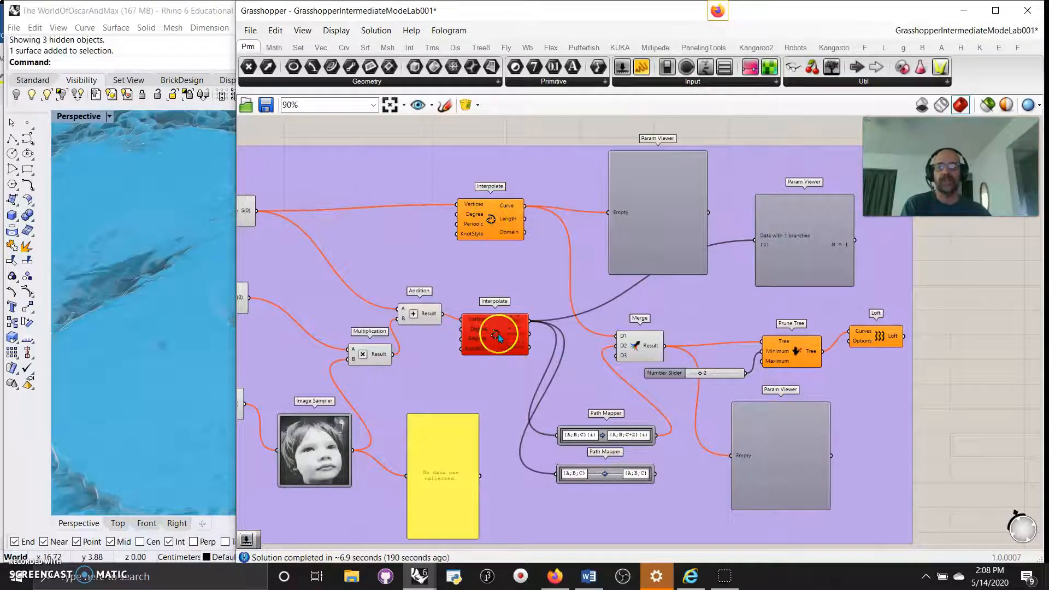
pyautogui.scroll(2, 503, 390)
pyautogui.scroll(2, 462, 295)
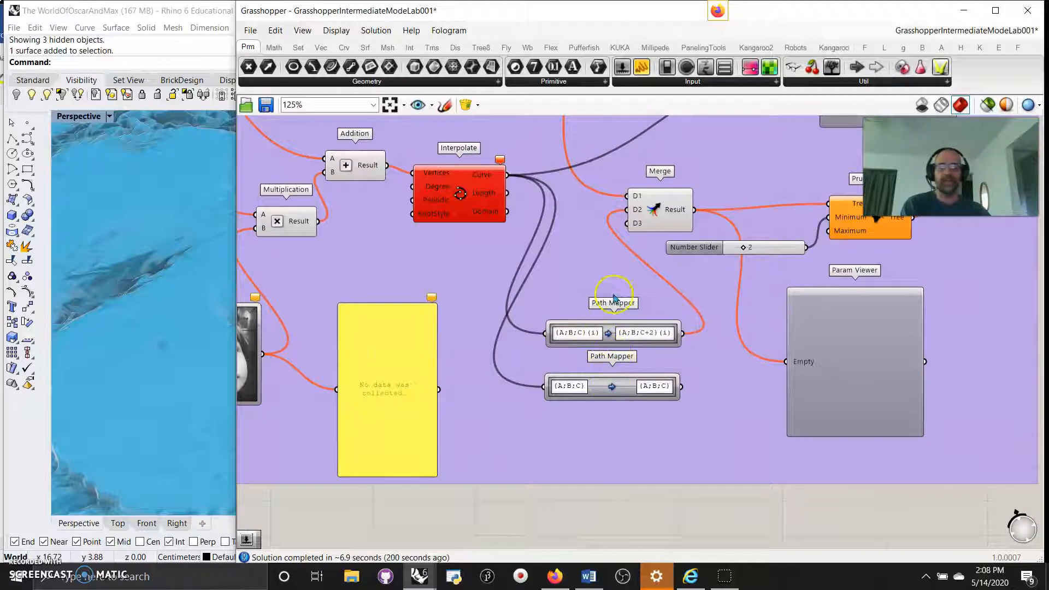
pyautogui.moveTo(610, 274); pyautogui.dragTo(512, 358, button='right')
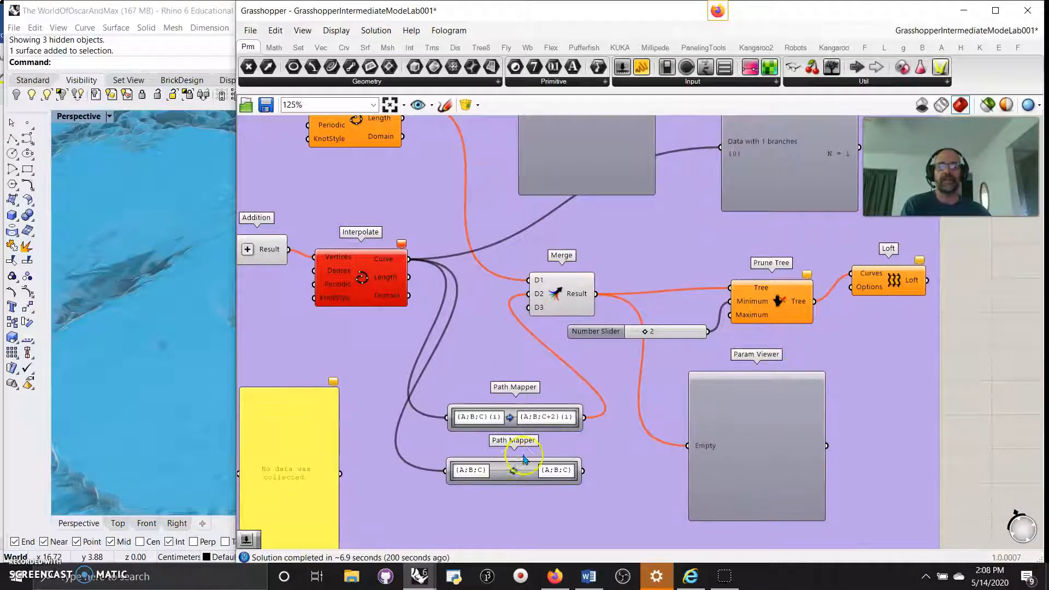
pyautogui.scroll(3, 477, 450)
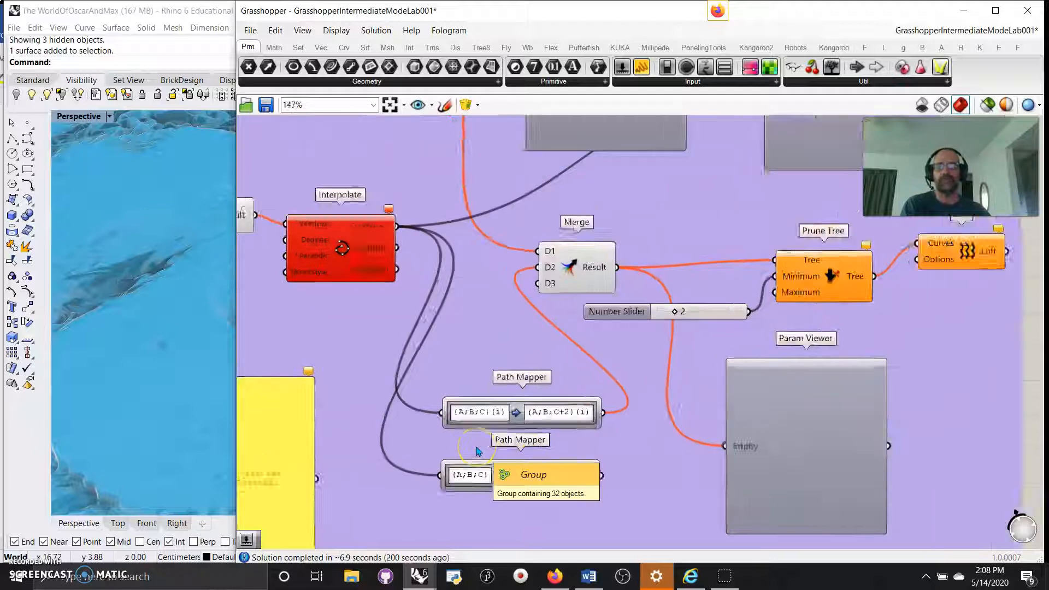
pyautogui.moveTo(480, 444); pyautogui.dragTo(474, 376, button='right')
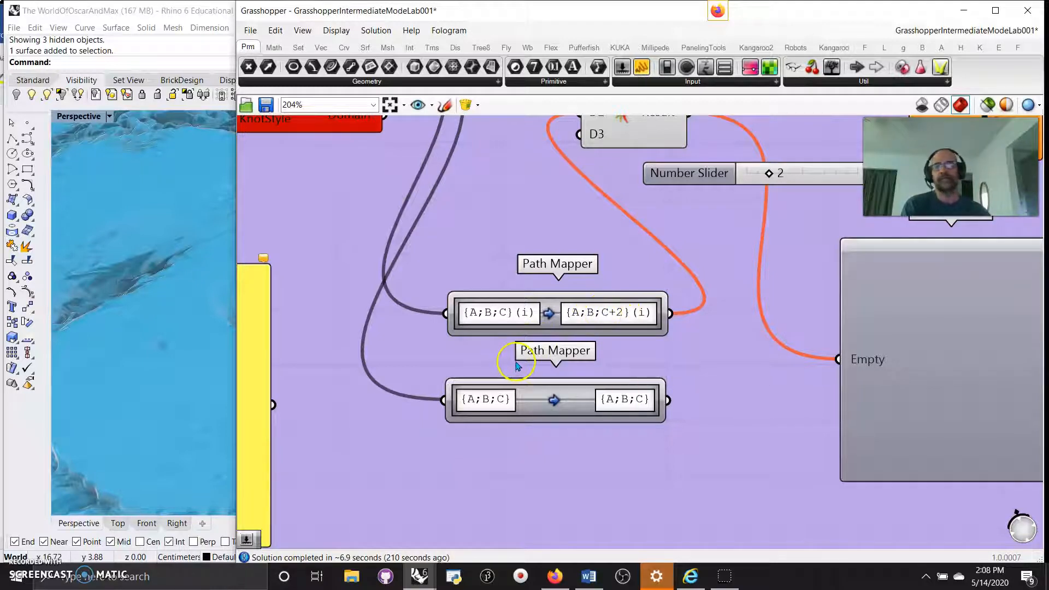
pyautogui.scroll(-3, 517, 369)
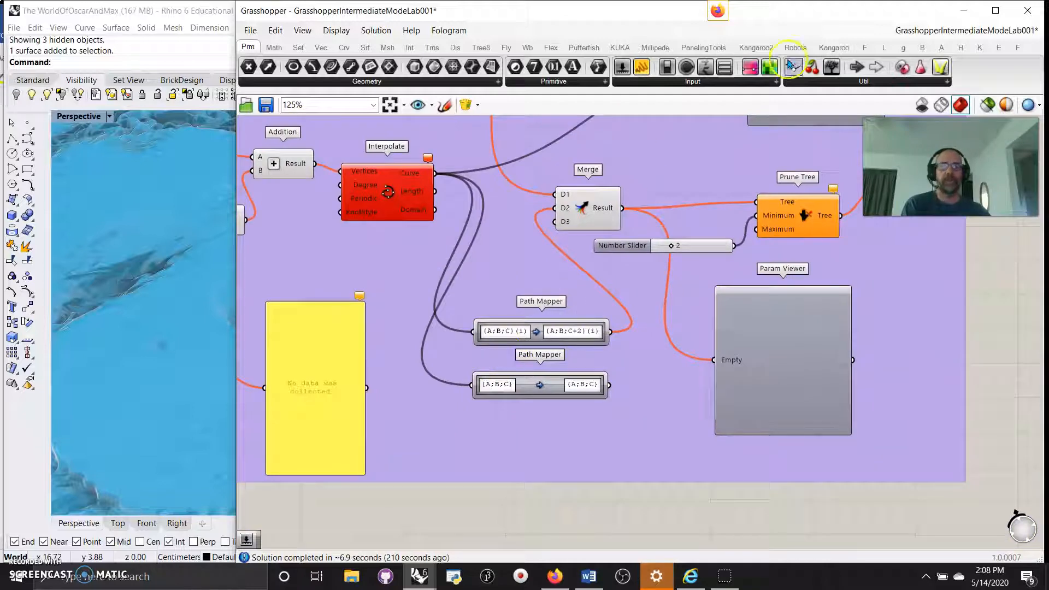
# Browse the Sets tab's full Tree component list, then the Math and Vector tabs.
pyautogui.click(300, 48)
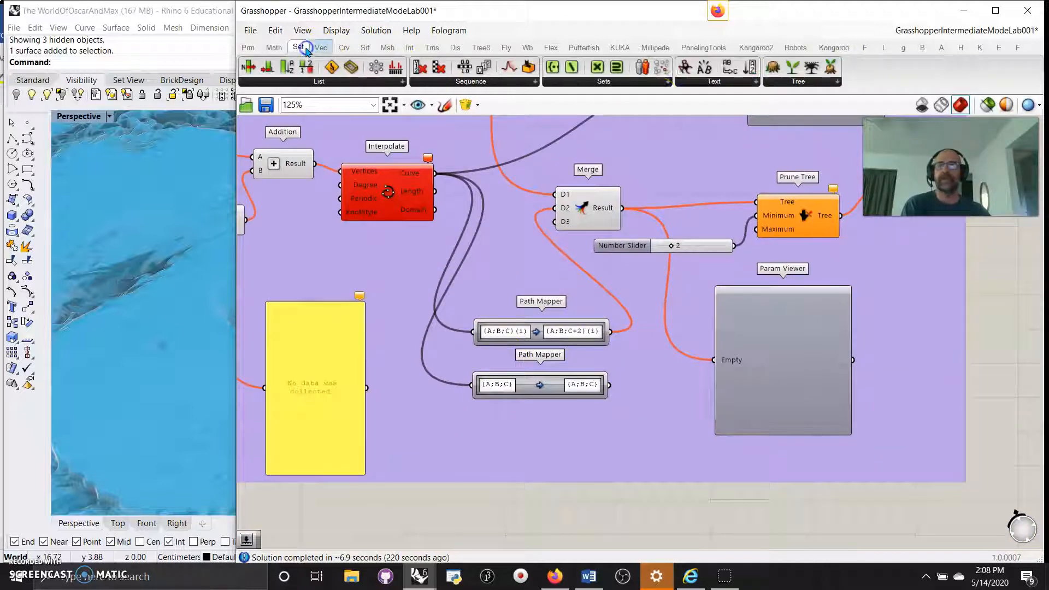
pyautogui.click(801, 85)
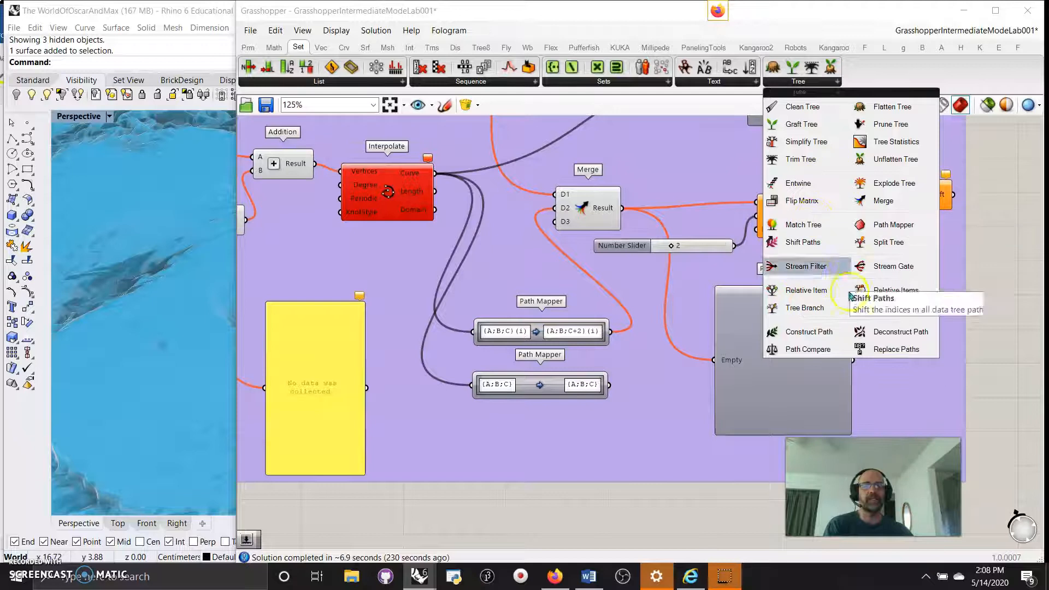
pyautogui.click(276, 52)
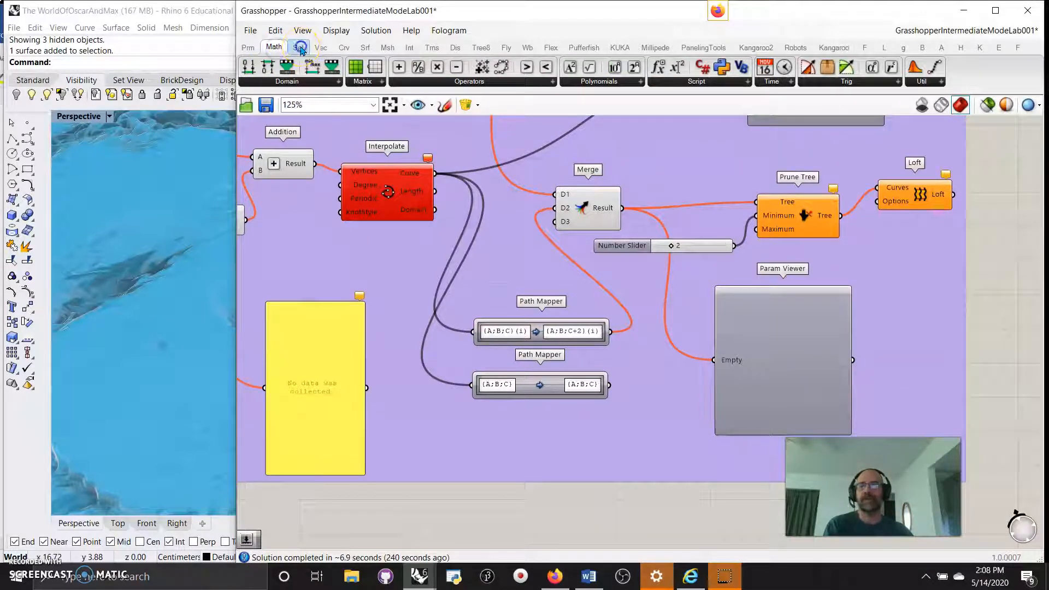
pyautogui.click(299, 52)
pyautogui.click(273, 48)
pyautogui.click(298, 48)
pyautogui.click(320, 48)
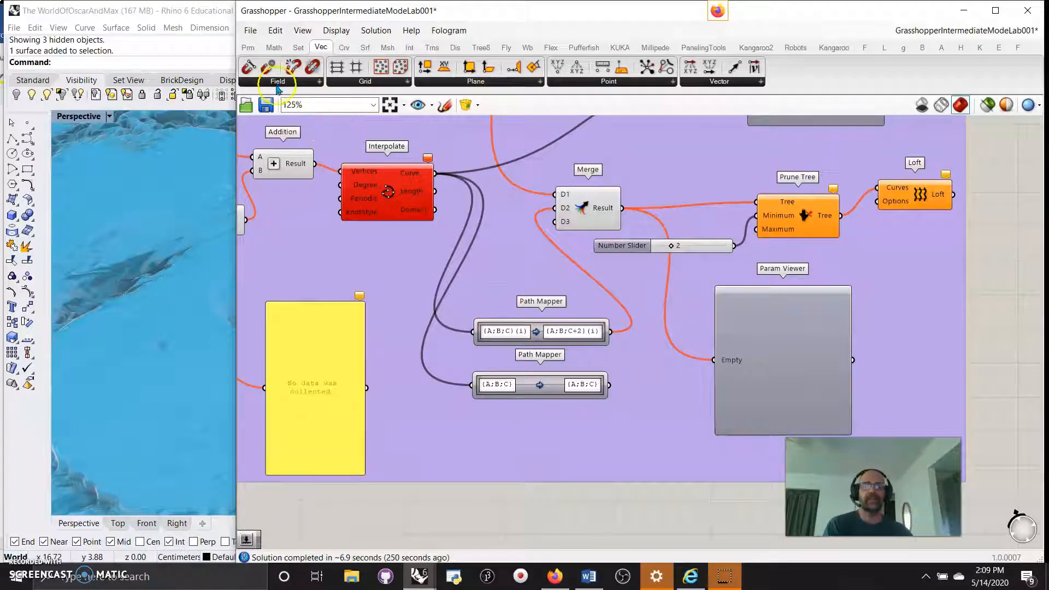
# Zoom out and centre the whole image-sampler definition in view.
pyautogui.scroll(-7, 540, 278)
pyautogui.moveTo(403, 244); pyautogui.dragTo(566, 269, button='right')
pyautogui.scroll(5, 597, 293)
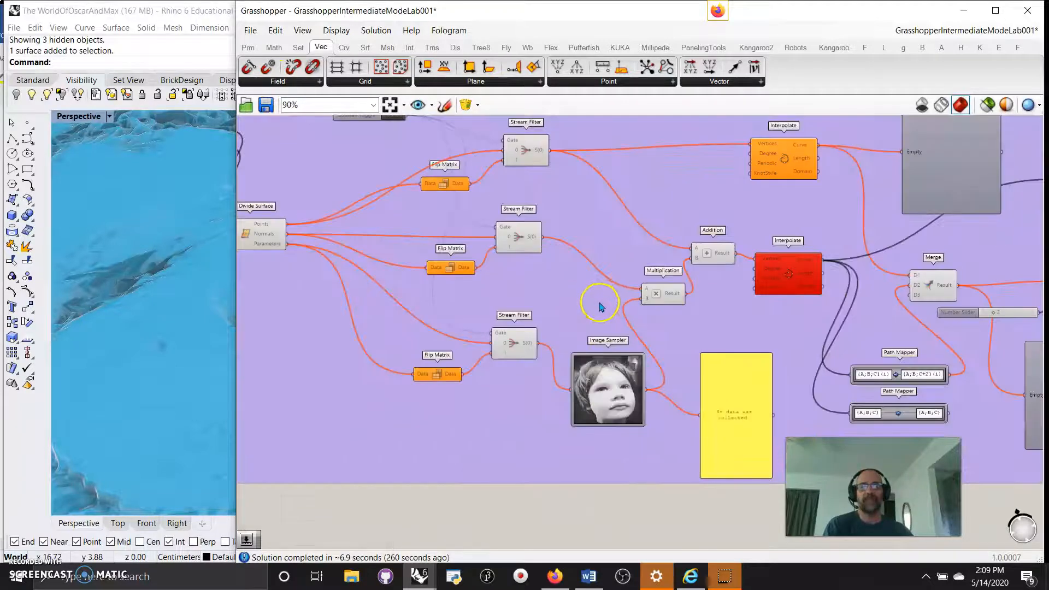
pyautogui.scroll(-4, 586, 313)
pyautogui.moveTo(592, 461); pyautogui.dragTo(597, 439, button='right')
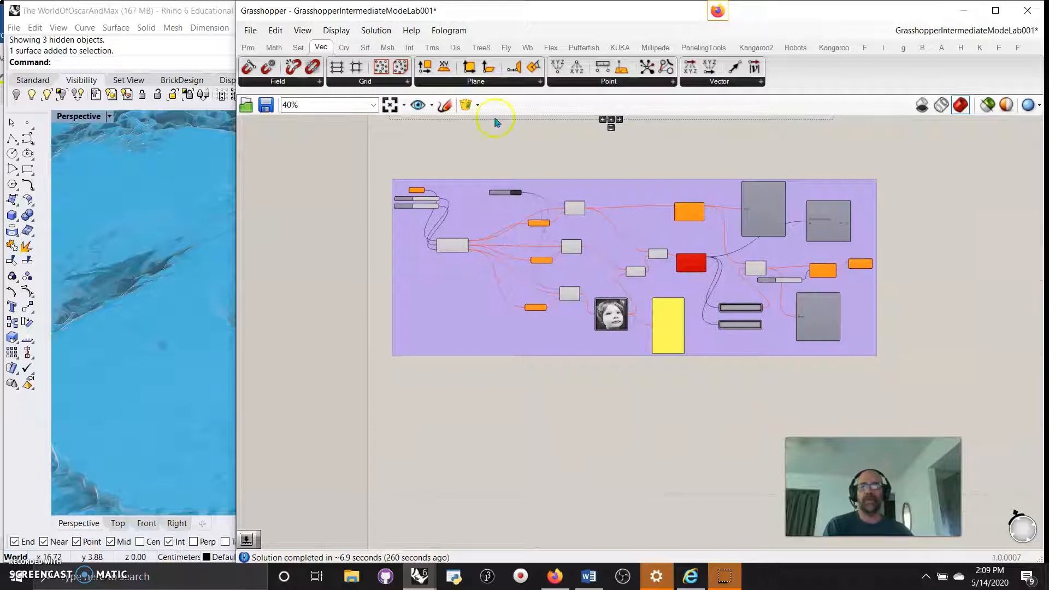
# Browse the Params, Maths and Display component tabs.
pyautogui.click(249, 49)
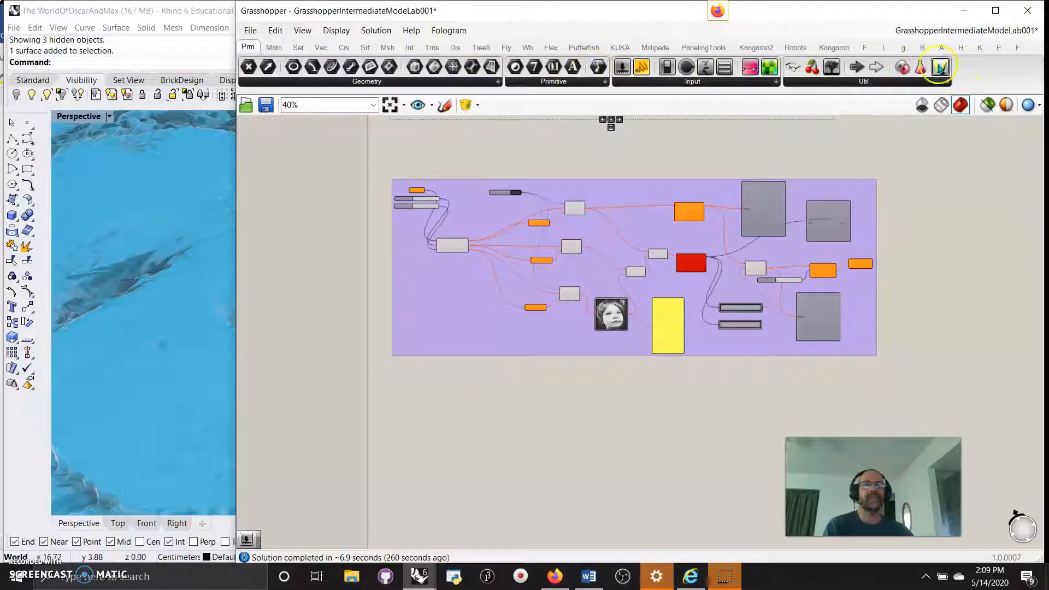
pyautogui.click(283, 52)
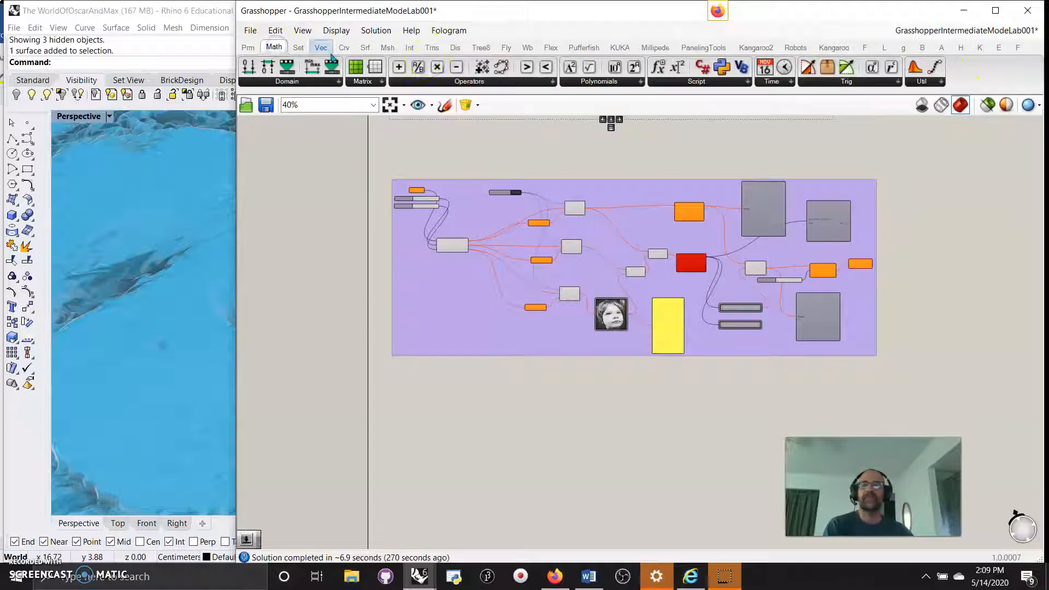
pyautogui.click(453, 52)
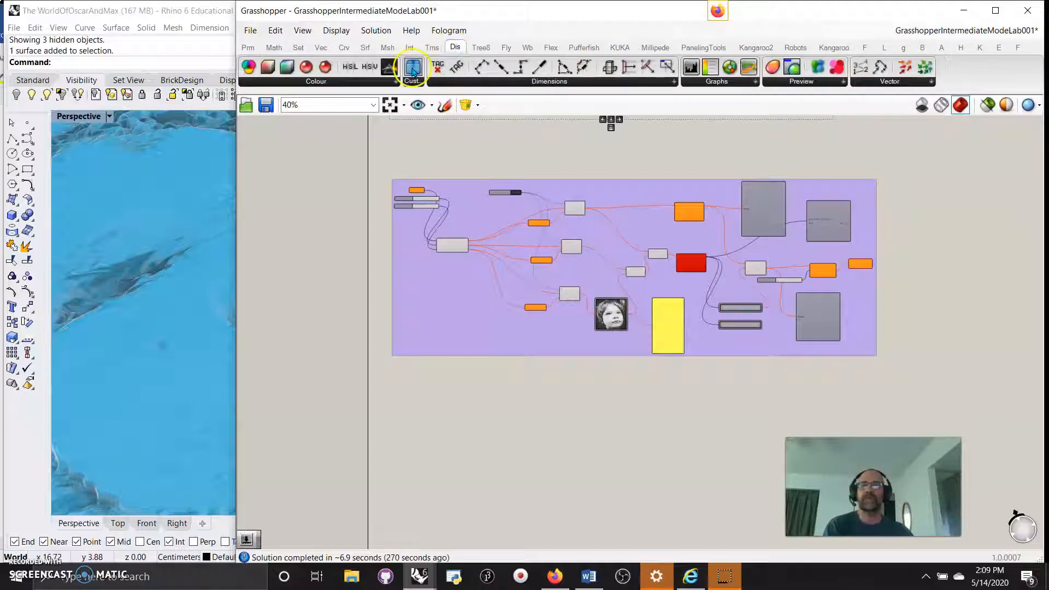
pyautogui.scroll(5, 511, 434)
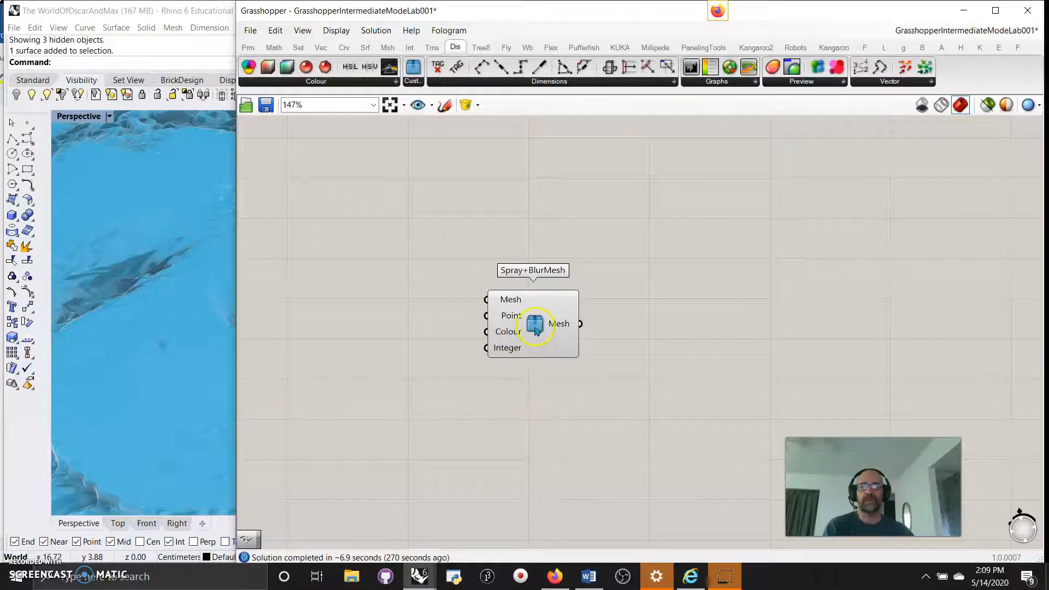
# Open the Spray+BlurMesh cluster, Save & Close it, and place it below the purple group.
pyautogui.doubleClick(535, 328)
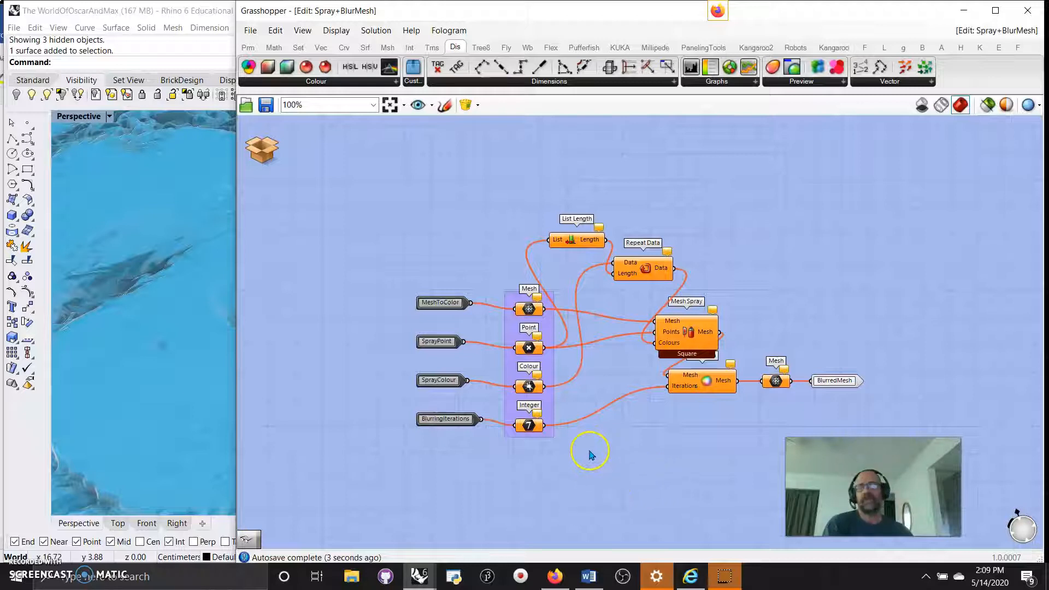
pyautogui.scroll(-3, 596, 443)
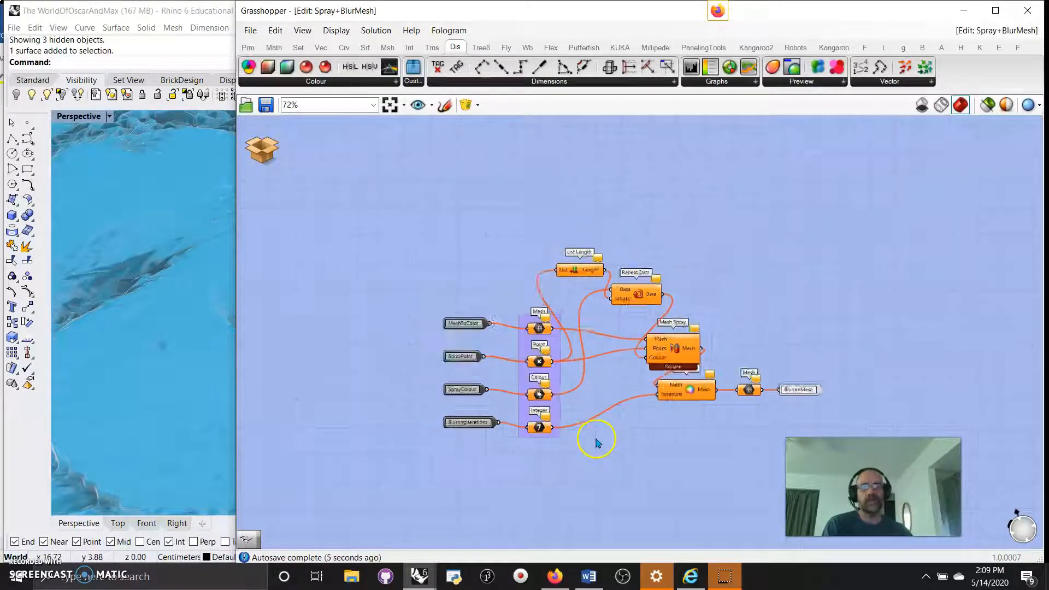
pyautogui.scroll(-2, 597, 440)
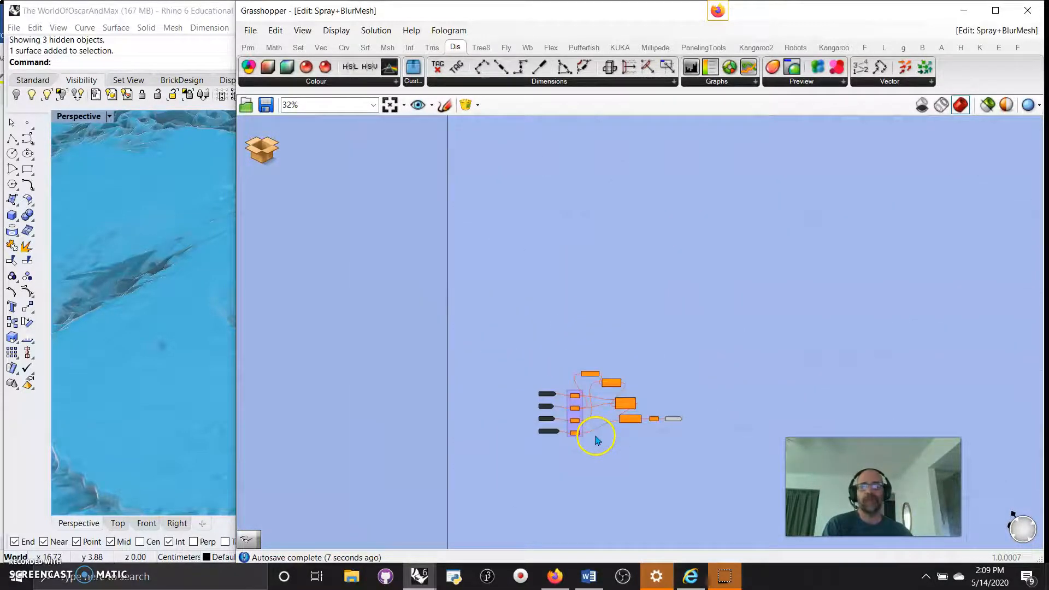
pyautogui.click(261, 149)
pyautogui.click(304, 159)
pyautogui.moveTo(437, 289); pyautogui.dragTo(438, 452, button='right')
pyautogui.moveTo(537, 497); pyautogui.dragTo(449, 293)
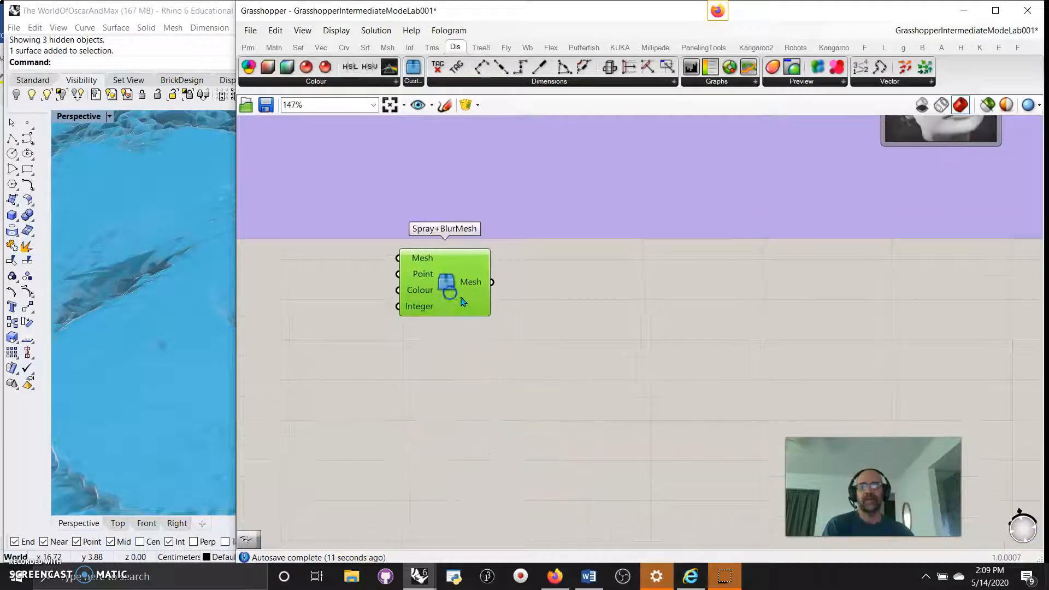
# Delete the Spray+BlurMesh component and bring the whole purple group into view.
pyautogui.scroll(-3, 462, 301)
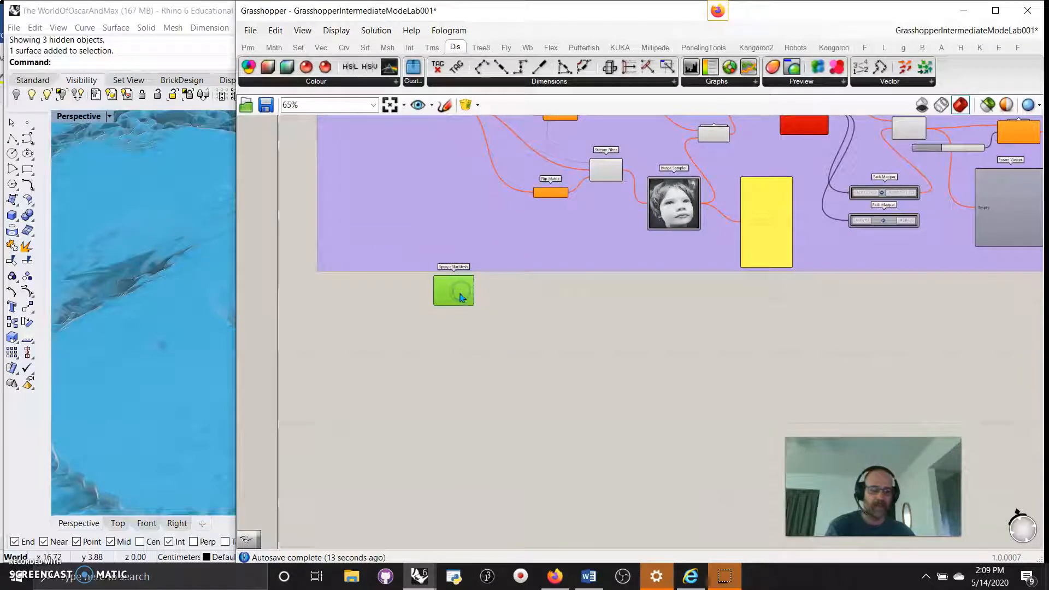
pyautogui.press('Delete')
pyautogui.moveTo(528, 326)
pyautogui.mouseDown(button='right')
pyautogui.moveTo(534, 501)
pyautogui.moveTo(526, 117)
pyautogui.moveTo(528, 546)
pyautogui.mouseUp(button='right')
# Navigate down through the groups to the Param Viewers and Simplify Tree.
pyautogui.scroll(-4, 481, 409)
pyautogui.moveTo(484, 279); pyautogui.dragTo(462, 464, button='right')
pyautogui.scroll(-2, 644, 276)
pyautogui.moveTo(667, 273); pyautogui.dragTo(564, 499, button='right')
pyautogui.scroll(5, 416, 280)
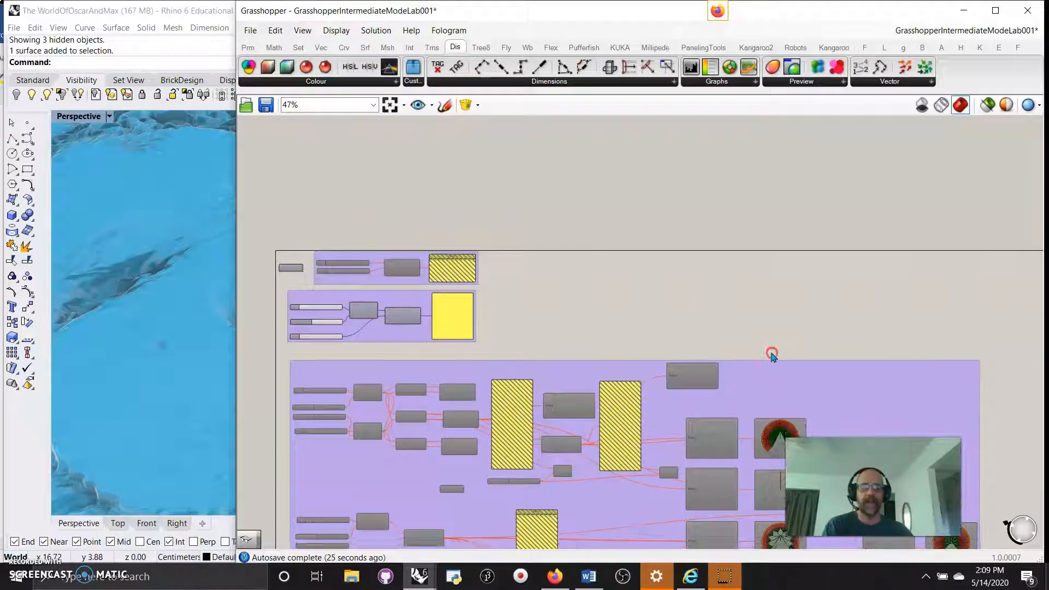
pyautogui.moveTo(770, 353); pyautogui.dragTo(614, 166, button='right')
pyautogui.scroll(5, 686, 277)
pyautogui.moveTo(693, 297); pyautogui.dragTo(723, 297, button='right')
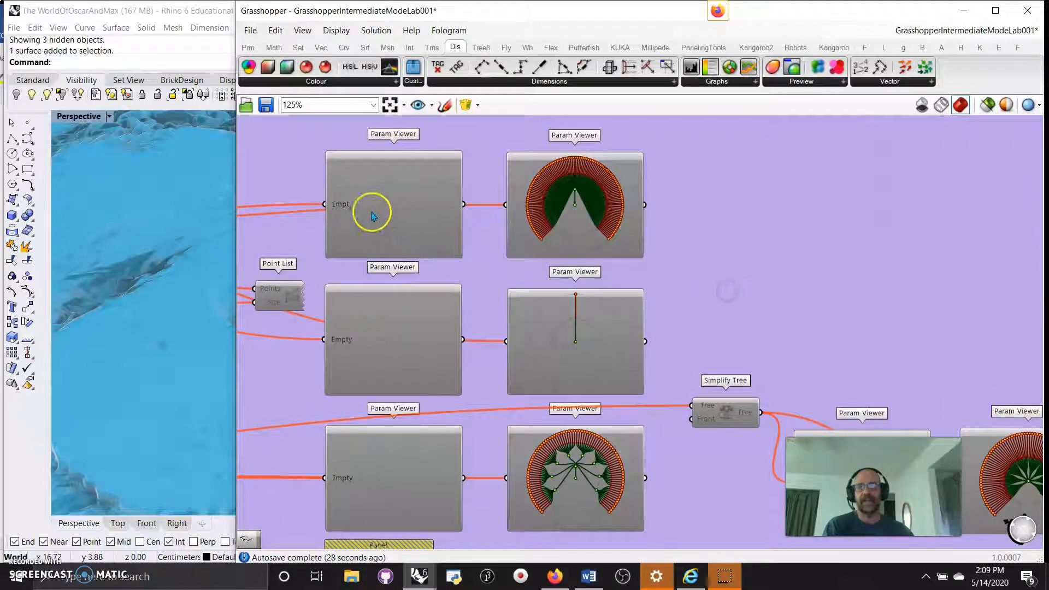
pyautogui.moveTo(693, 333); pyautogui.dragTo(632, 192, button='right')
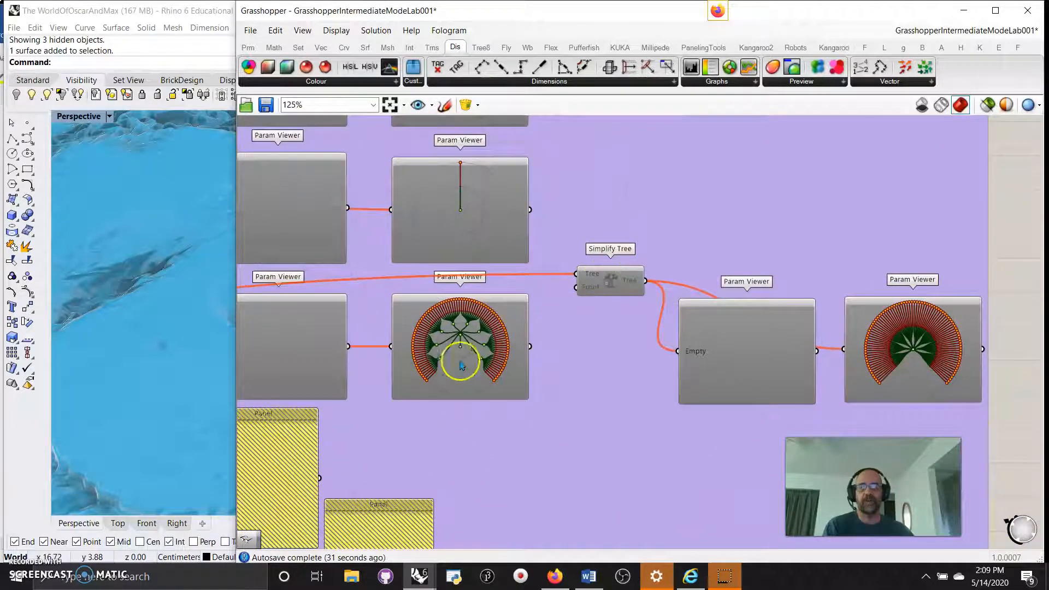
# Zoom to 540% on the middle Param Viewer's tree diagram, centre it, then bring Firefox forward.
pyautogui.scroll(-5, 631, 356)
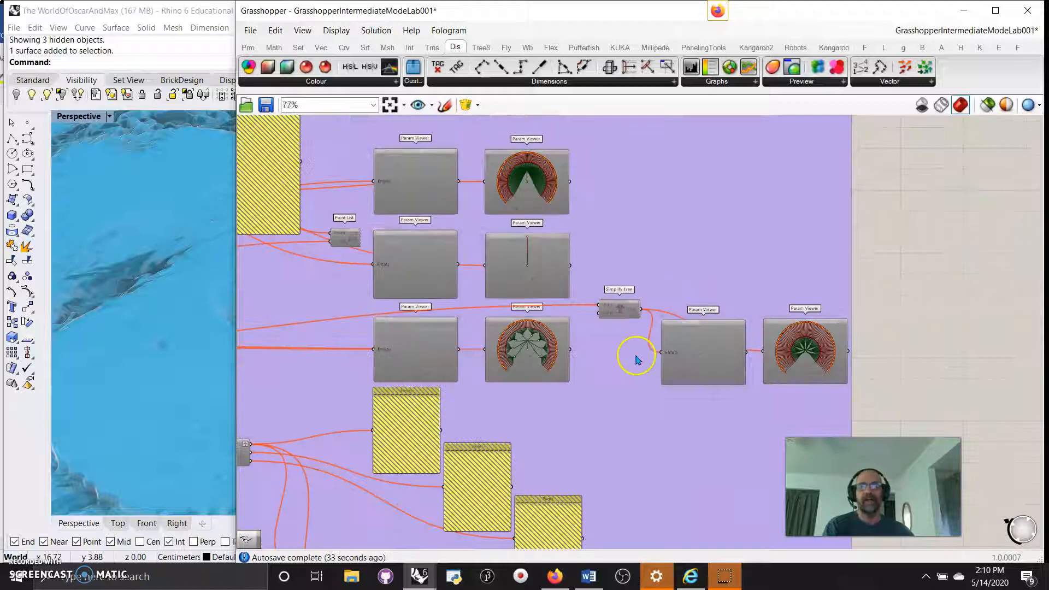
pyautogui.scroll(8, 573, 351)
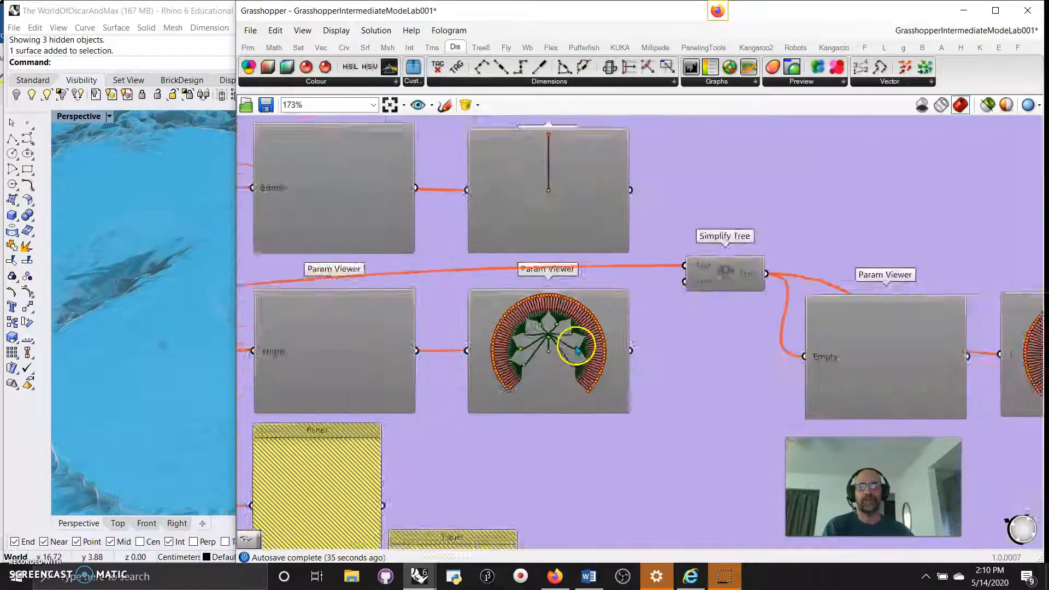
pyautogui.scroll(2, 527, 394)
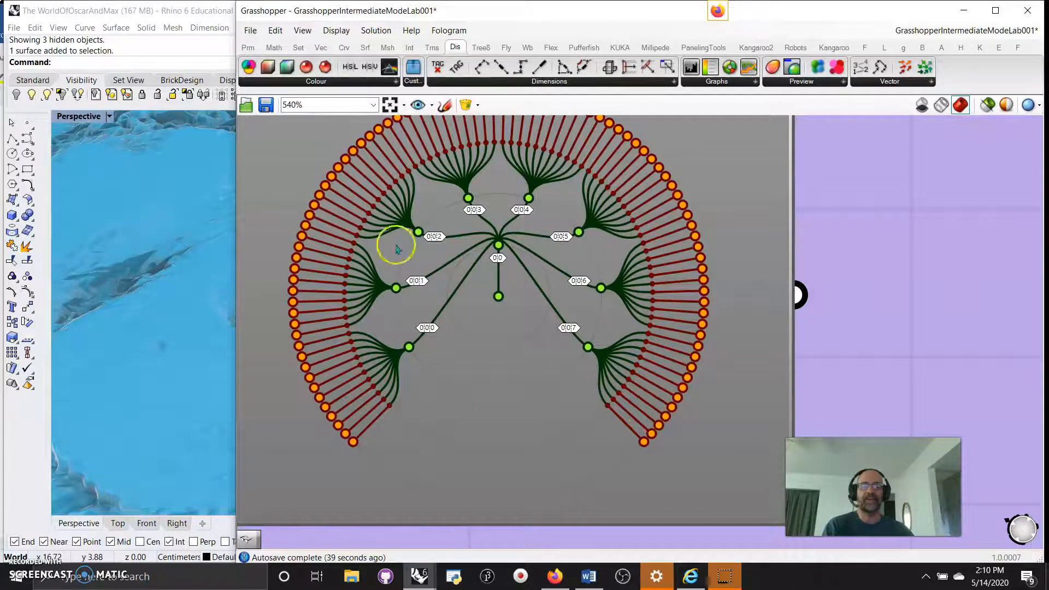
pyautogui.moveTo(502, 371); pyautogui.dragTo(521, 420, button='right')
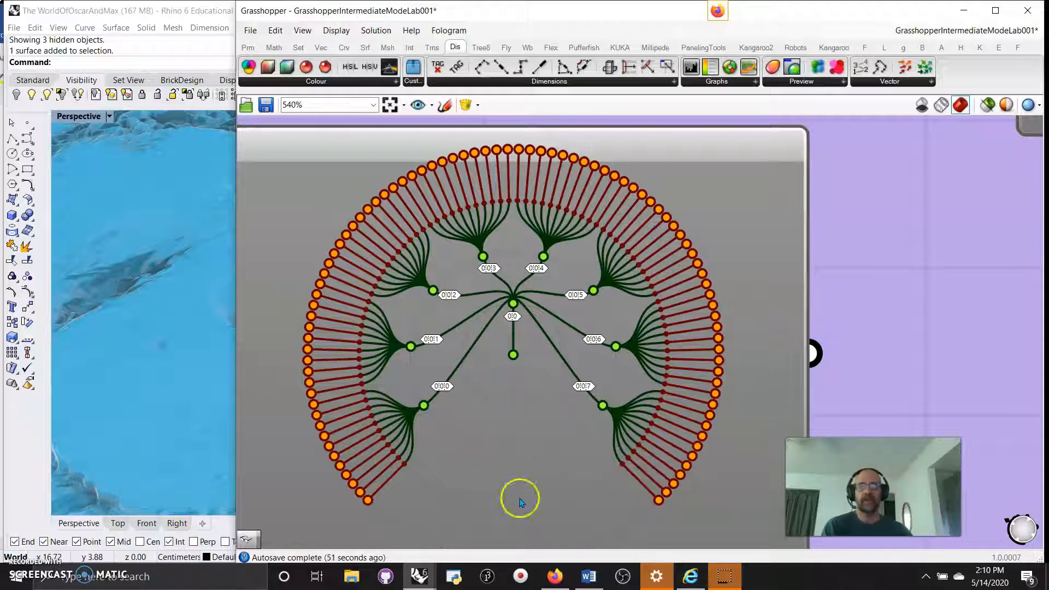
pyautogui.moveTo(556, 577)
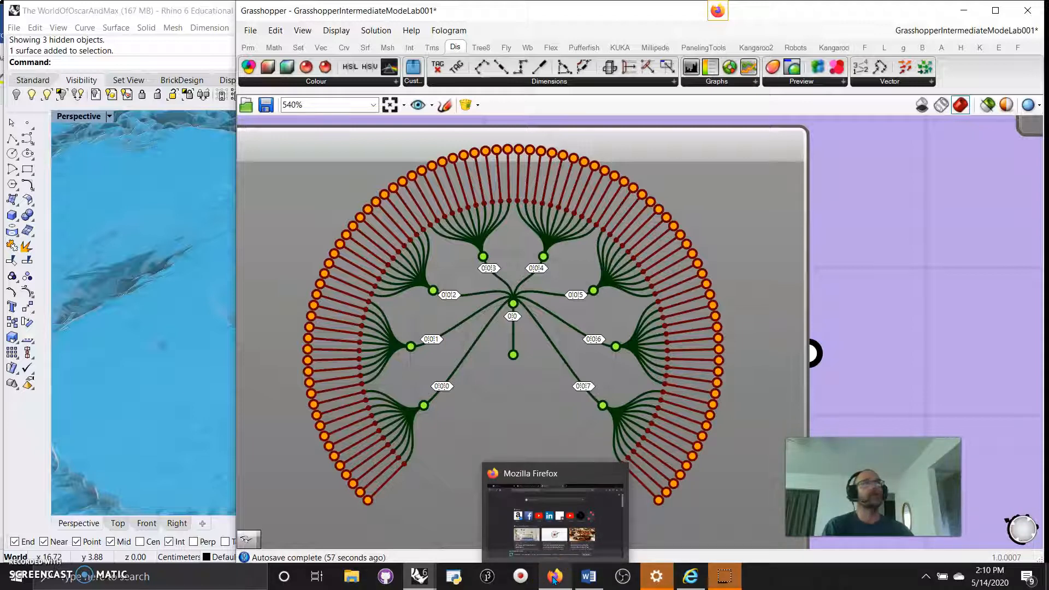
pyautogui.click(554, 518)
# Reposition the browser window and open Facebook from the new tab page.
pyautogui.moveTo(956, 189); pyautogui.dragTo(727, 73)
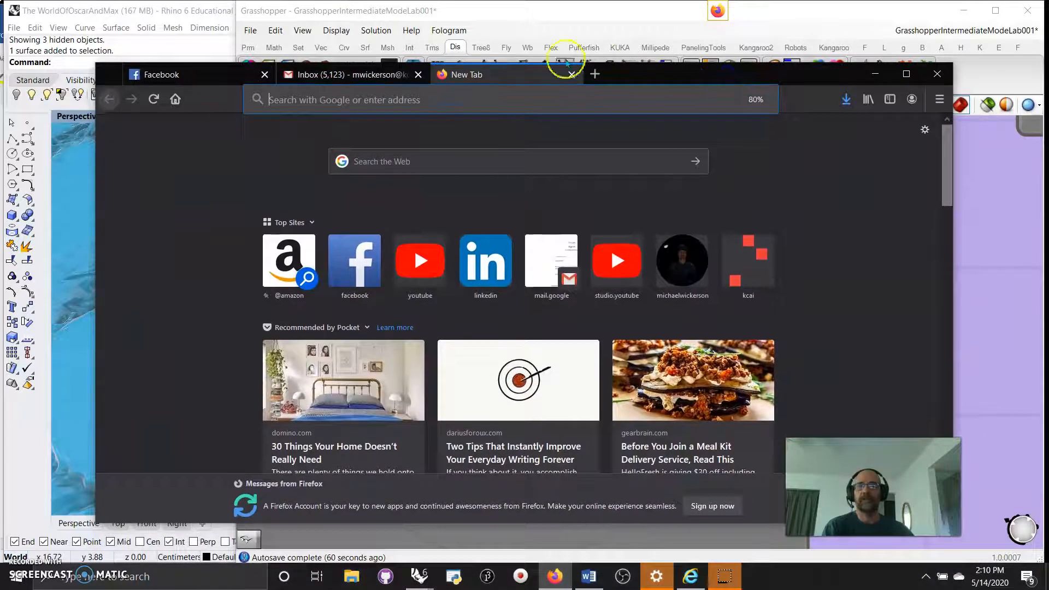
pyautogui.click(353, 259)
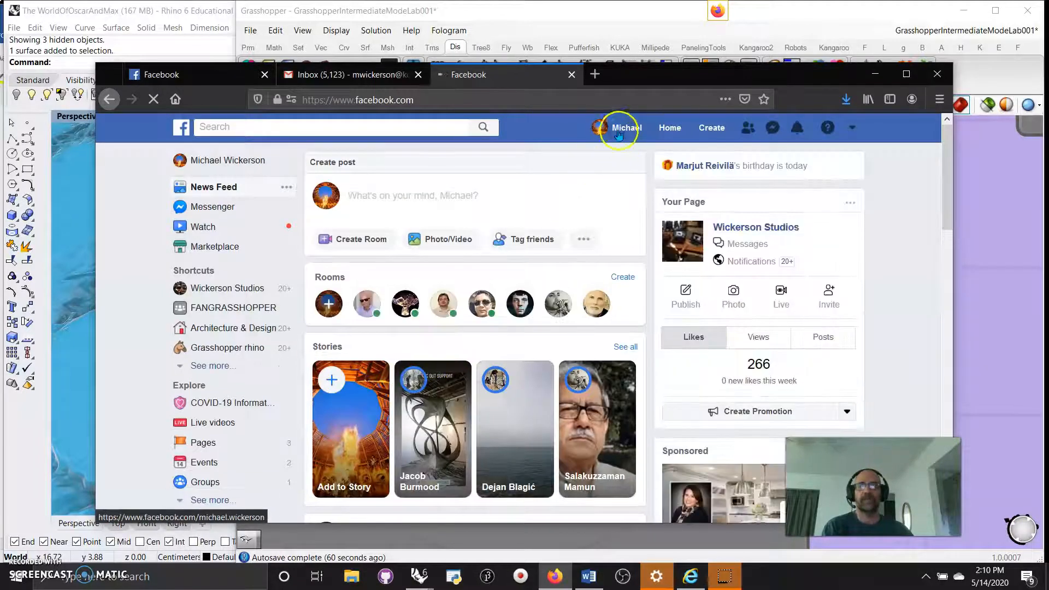
pyautogui.moveTo(873, 487); pyautogui.dragTo(938, 316)
# Scroll the timeline to the Killer Cluster Tutorial post and open its linked clusters video.
pyautogui.scroll(-6, 543, 341)
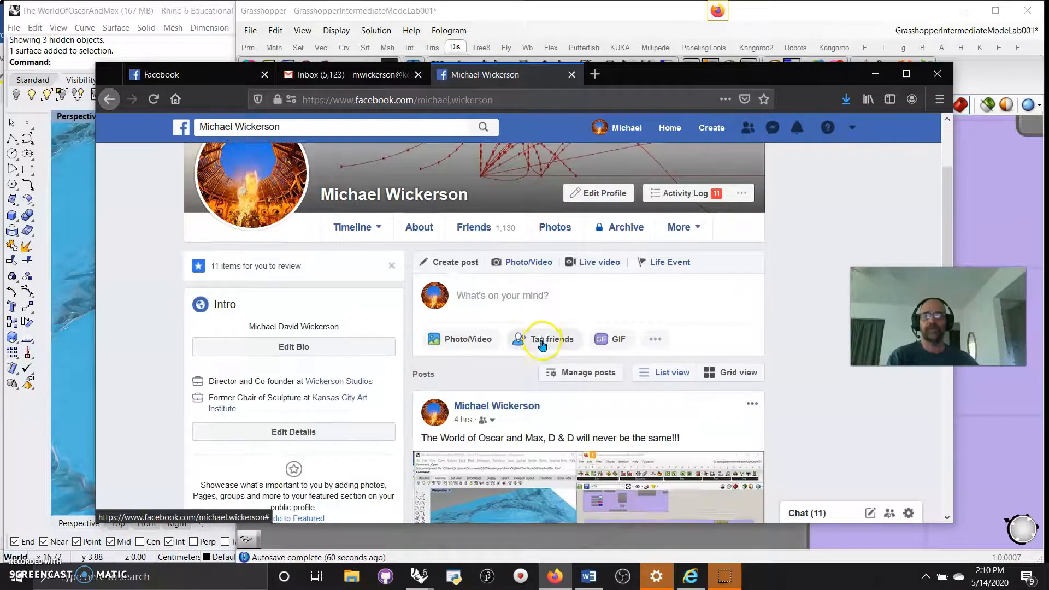
pyautogui.scroll(-10, 537, 340)
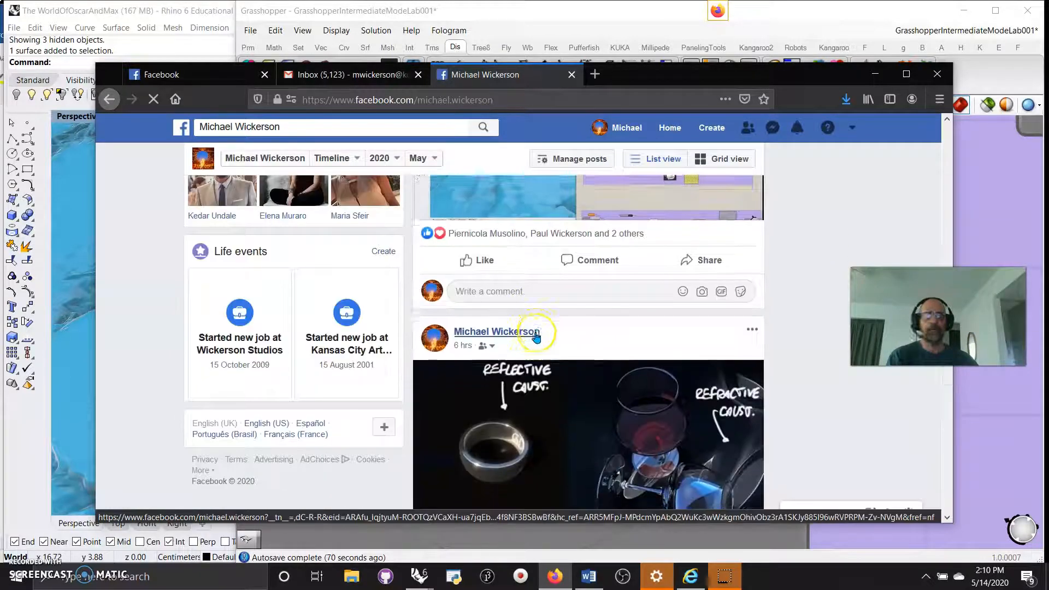
pyautogui.scroll(-4, 536, 337)
pyautogui.scroll(3, 534, 336)
pyautogui.scroll(-3, 533, 336)
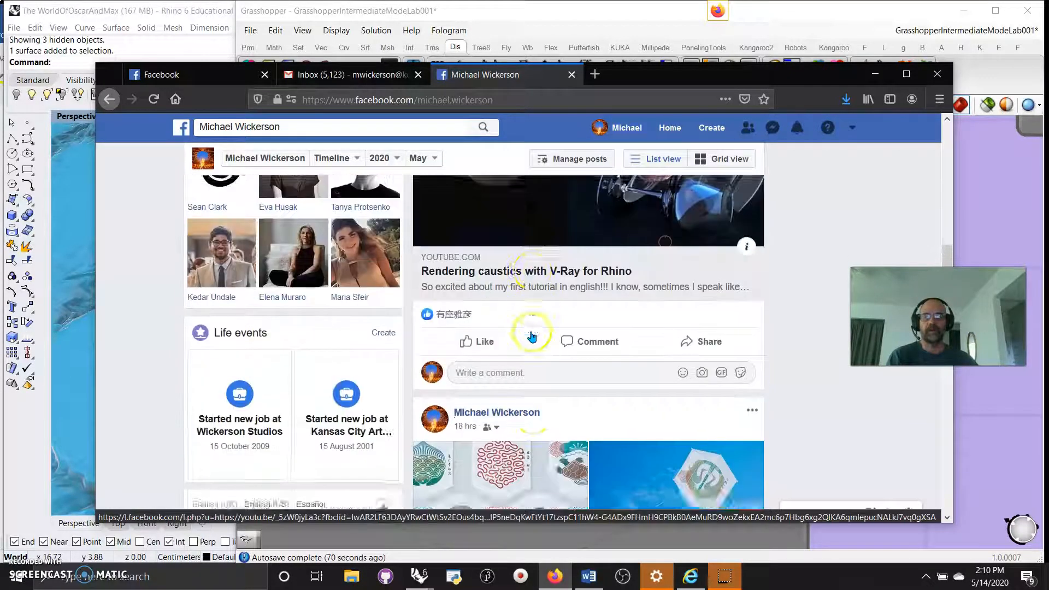
pyautogui.scroll(-15, 533, 335)
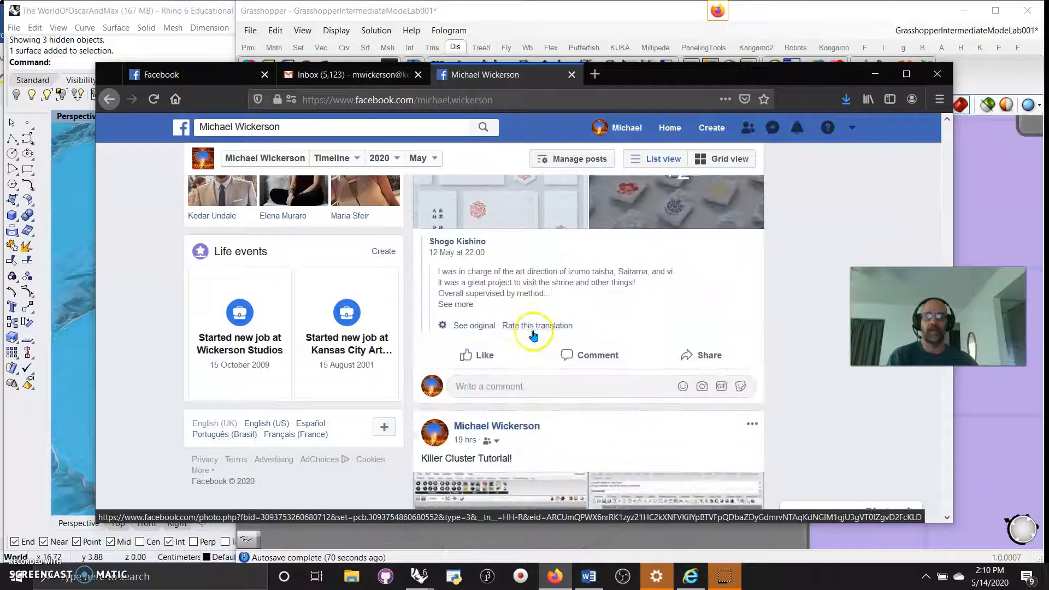
pyautogui.scroll(-4, 535, 333)
pyautogui.scroll(4, 524, 336)
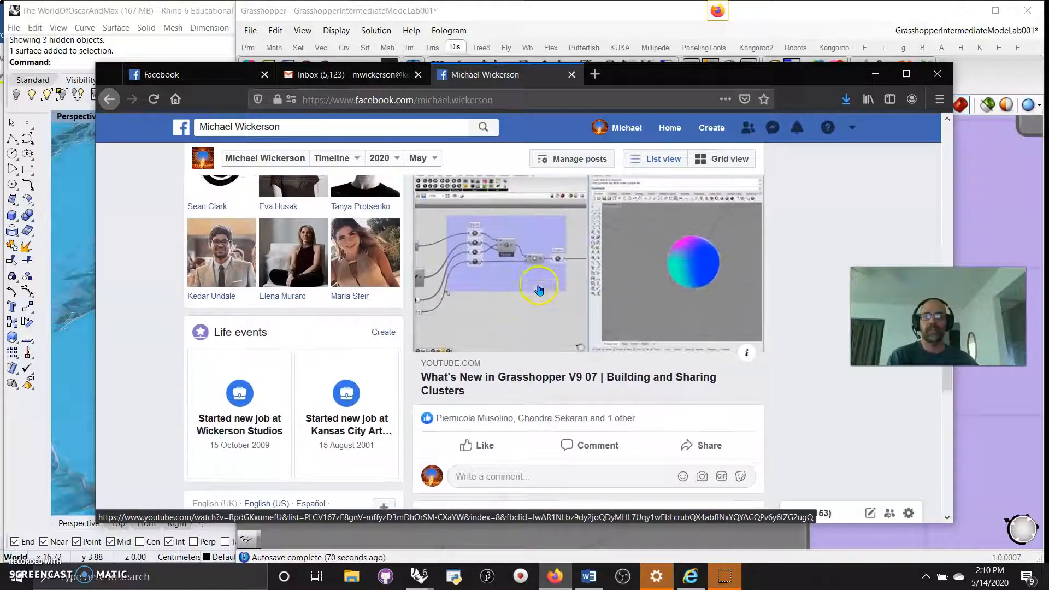
pyautogui.scroll(2, 522, 337)
pyautogui.scroll(-5, 524, 338)
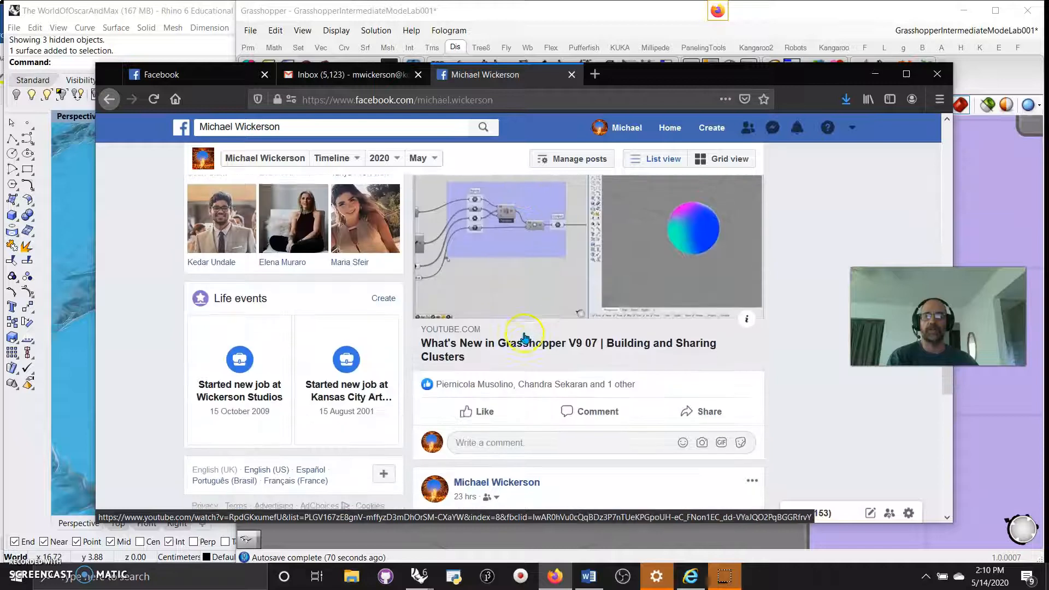
pyautogui.scroll(-8, 524, 337)
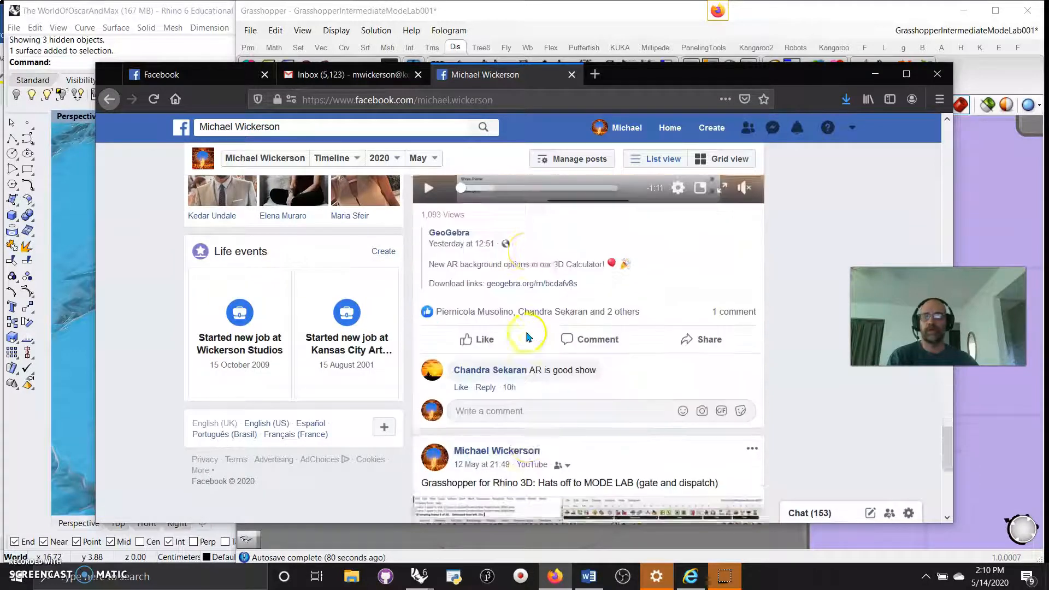
pyautogui.scroll(-5, 528, 336)
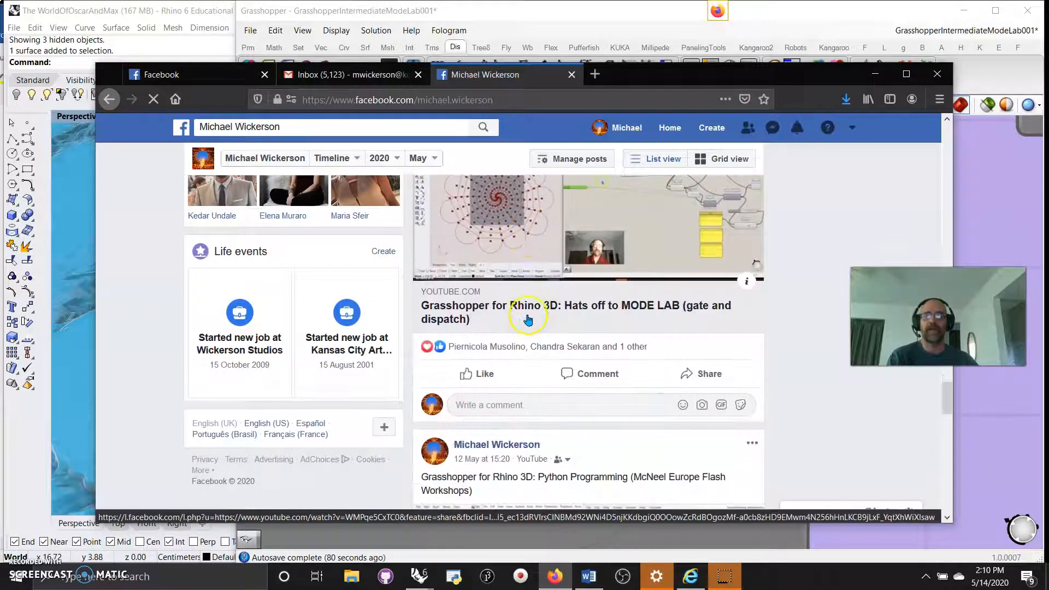
pyautogui.scroll(2, 532, 303)
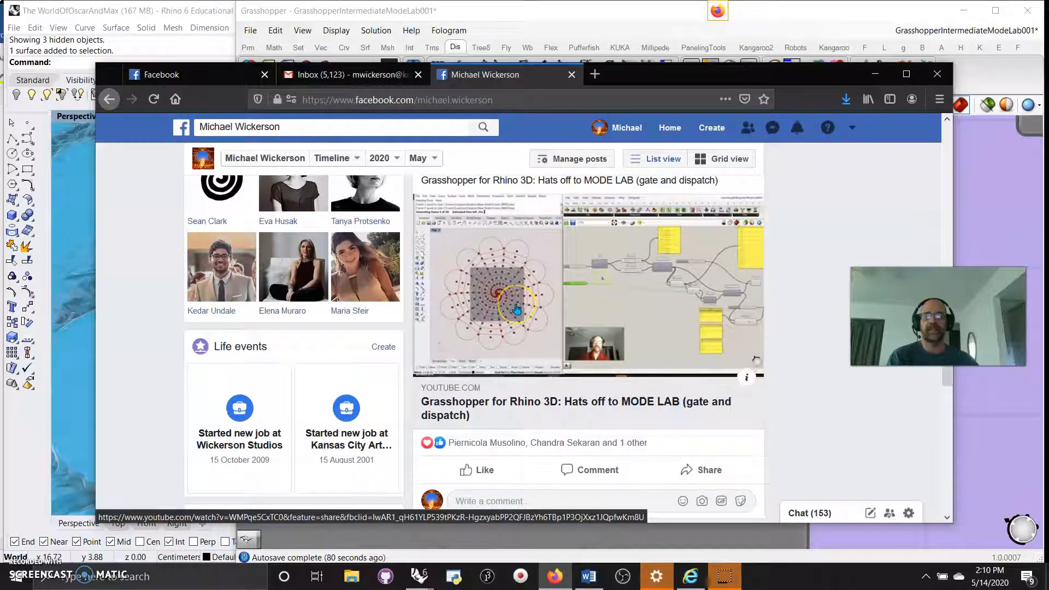
pyautogui.scroll(15, 522, 308)
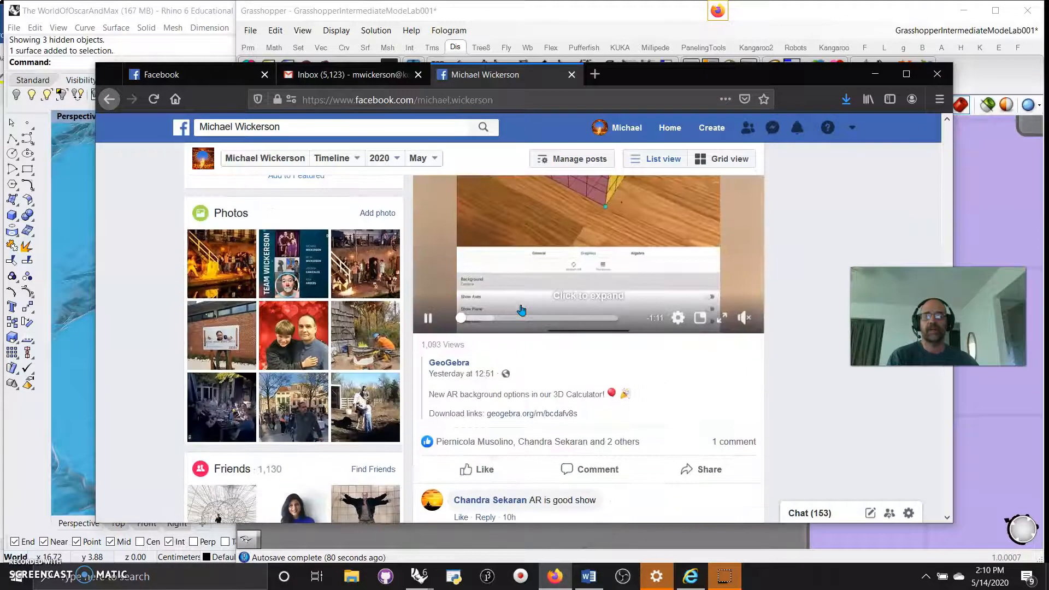
pyautogui.scroll(5, 527, 307)
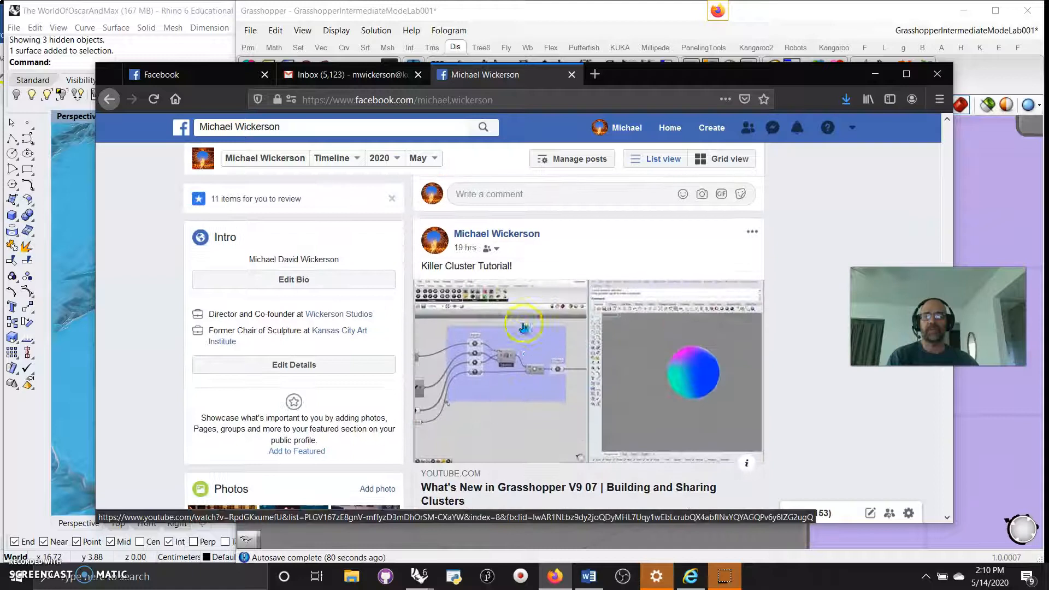
pyautogui.click(535, 358)
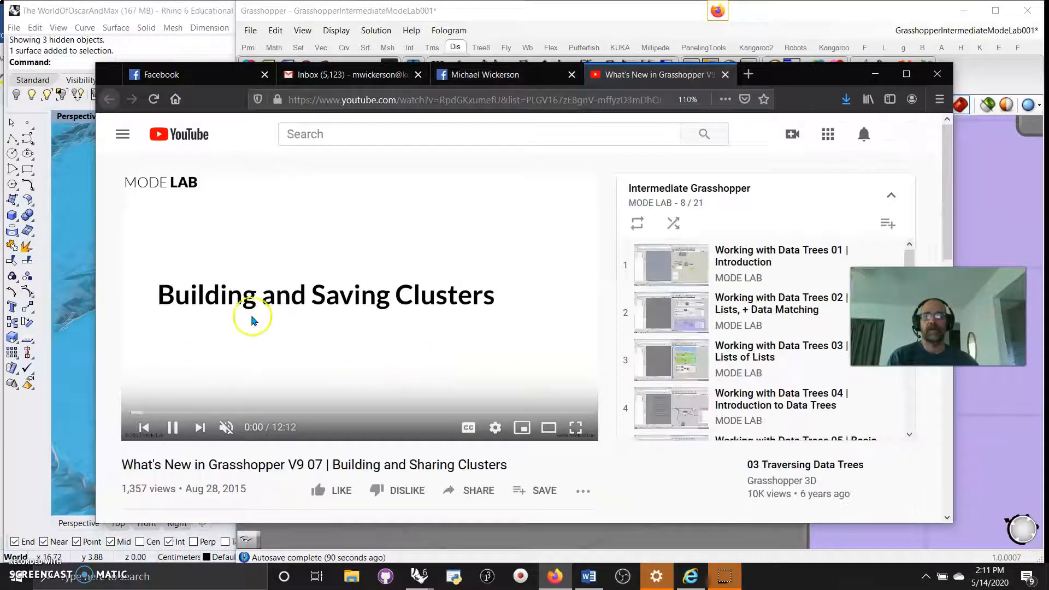
# Go to the MODE LAB channel page and show its playlists.
pyautogui.scroll(-3, 308, 335)
pyautogui.click(194, 376)
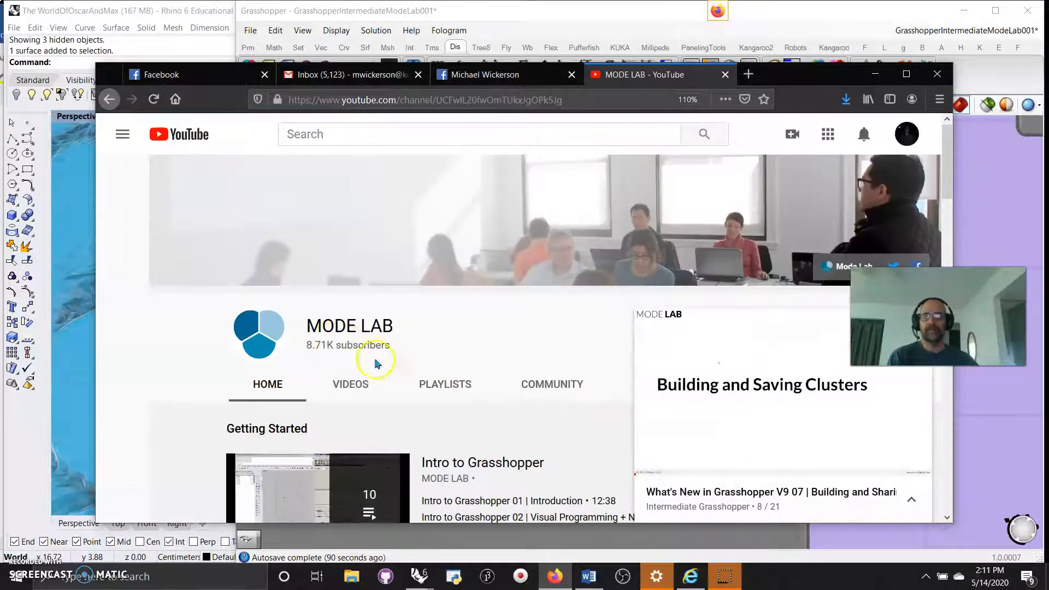
pyautogui.click(355, 385)
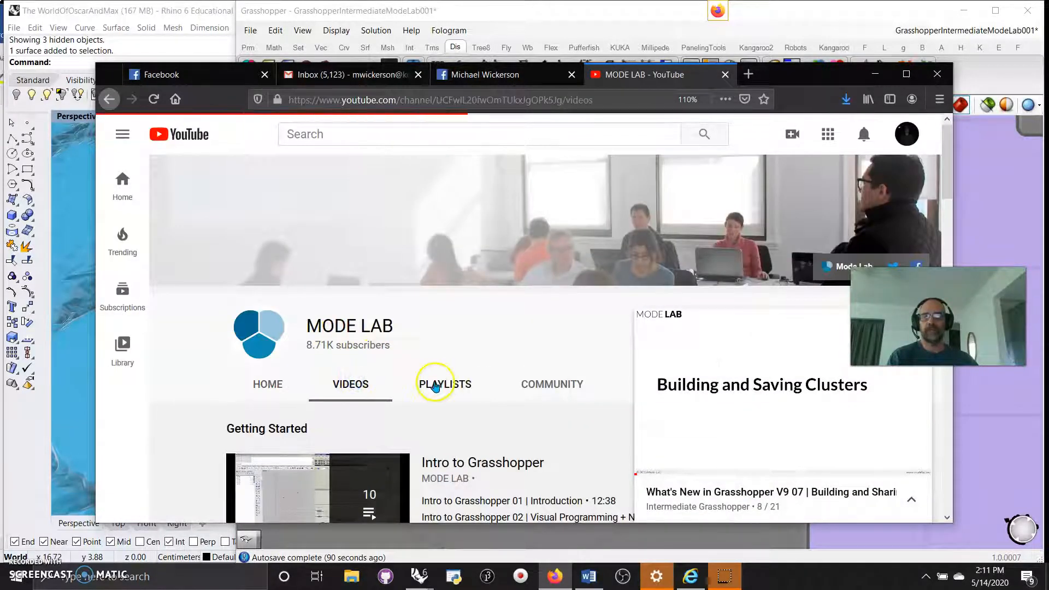
pyautogui.click(436, 385)
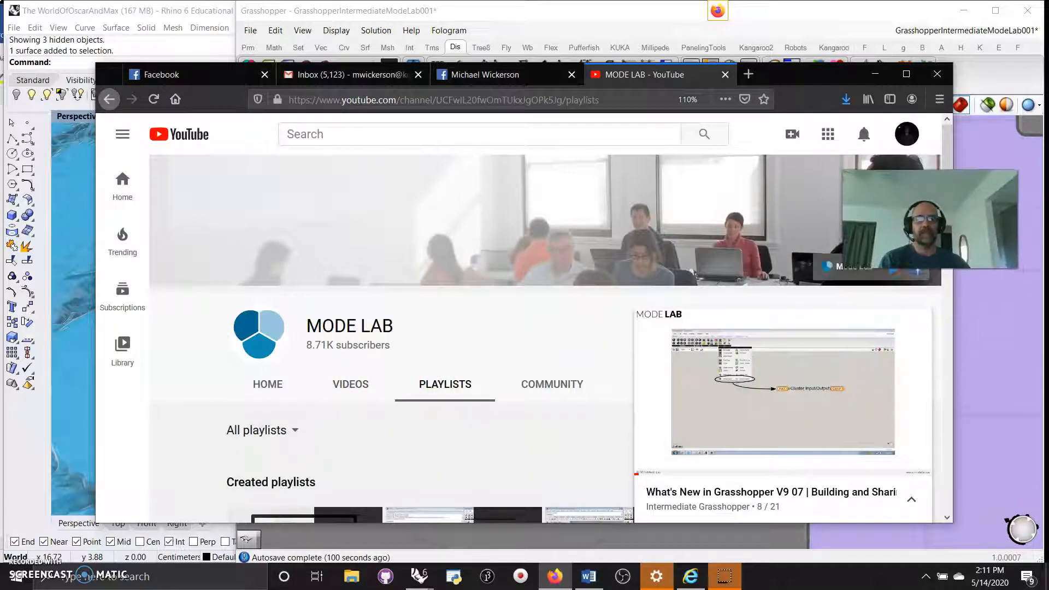
# Start the Intermediate Grasshopper playlist, then close Firefox with all its tabs.
pyautogui.click(917, 321)
pyautogui.scroll(-3, 601, 396)
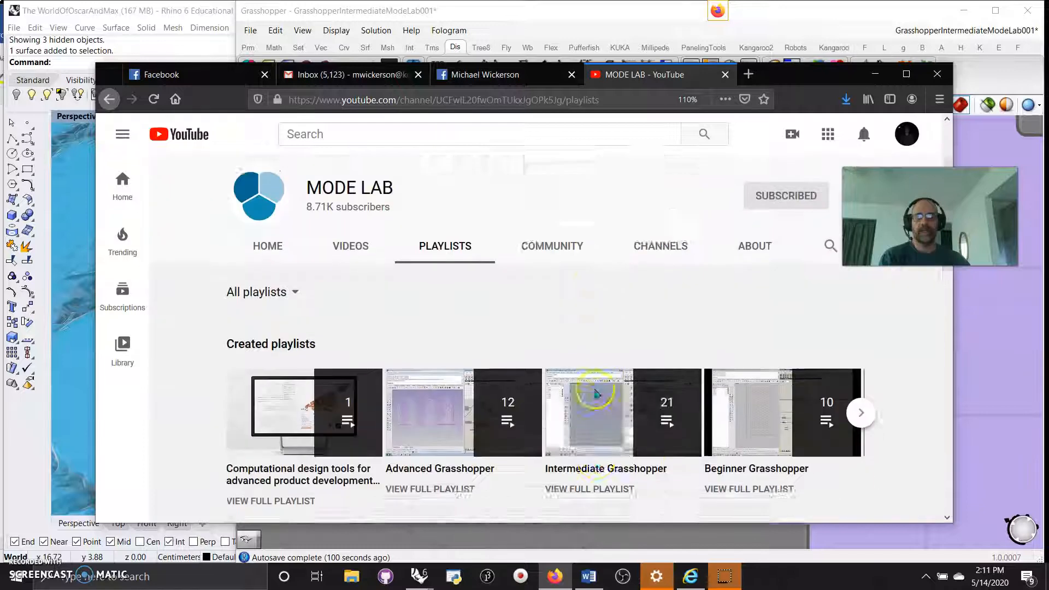
pyautogui.scroll(-2, 601, 396)
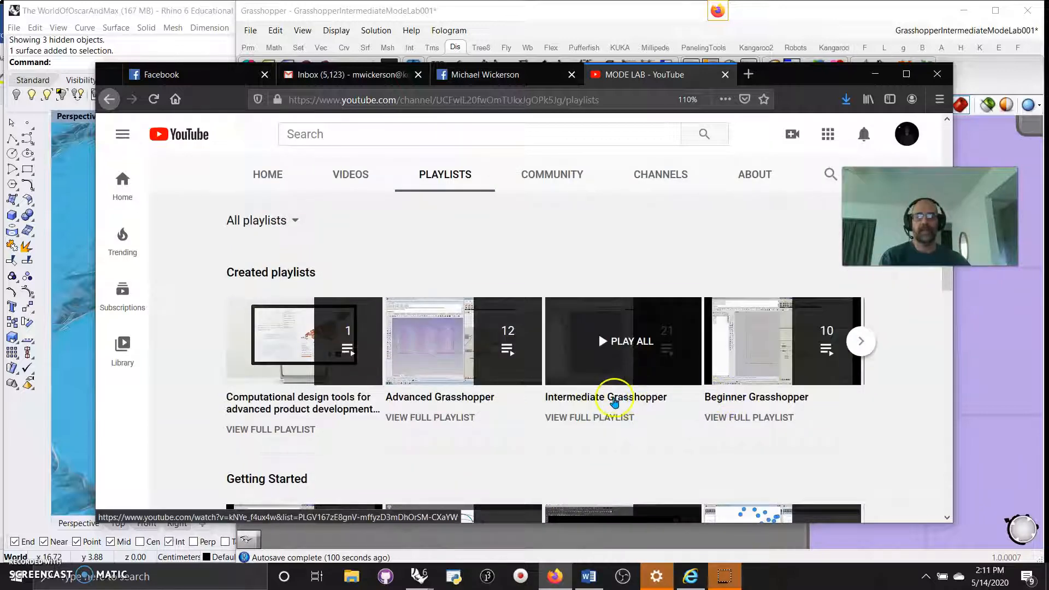
pyautogui.click(590, 362)
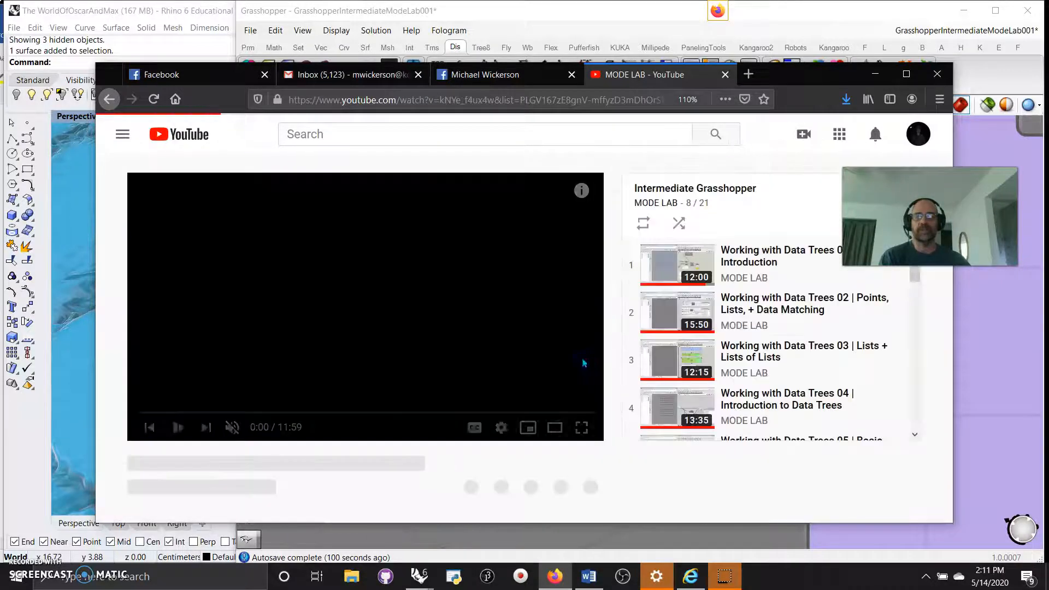
pyautogui.scroll(-4, 701, 347)
pyautogui.scroll(-2, 700, 347)
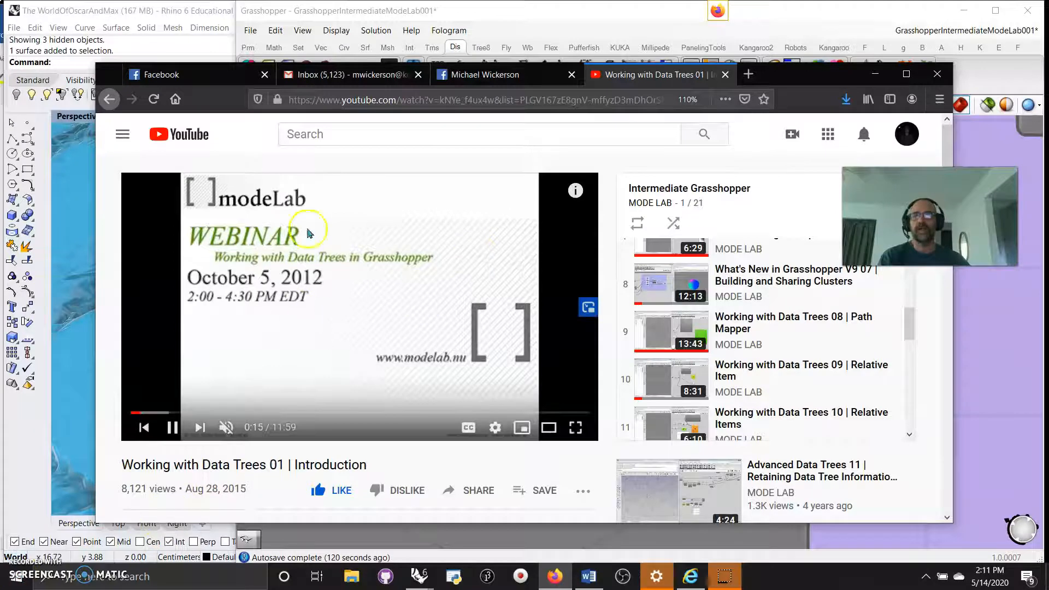
pyautogui.click(938, 75)
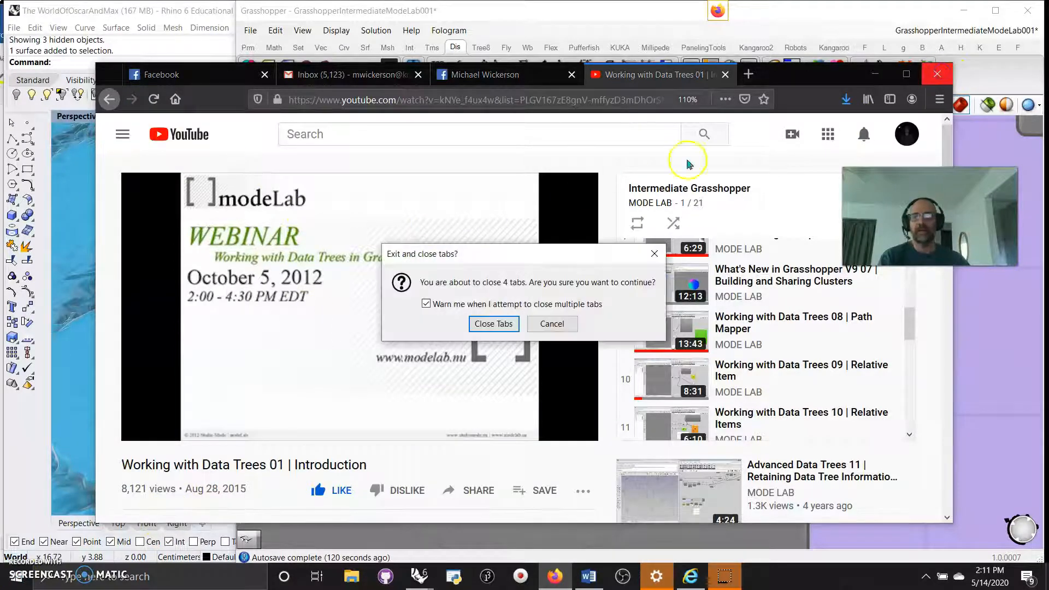
# Confirm closing all four tabs, then shift Grasshopper right and narrow it to reveal Rhino.
pyautogui.click(502, 324)
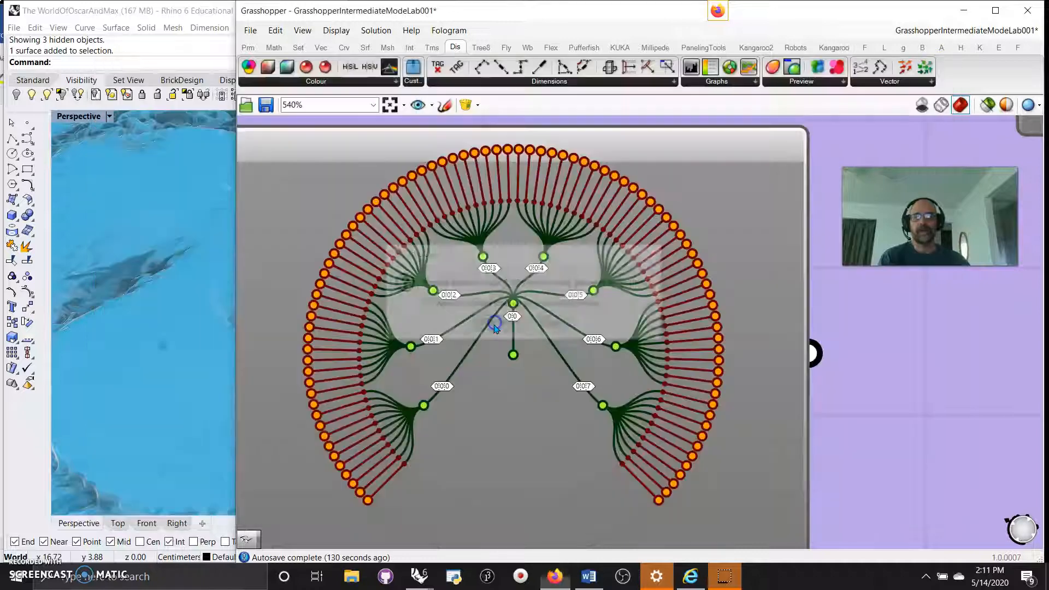
pyautogui.moveTo(742, 11)
pyautogui.mouseDown()
pyautogui.moveTo(999, 7)
pyautogui.moveTo(1048, 22)
pyautogui.moveTo(880, 35)
pyautogui.moveTo(749, 11)
pyautogui.moveTo(732, 28)
pyautogui.moveTo(750, 11)
pyautogui.mouseUp()
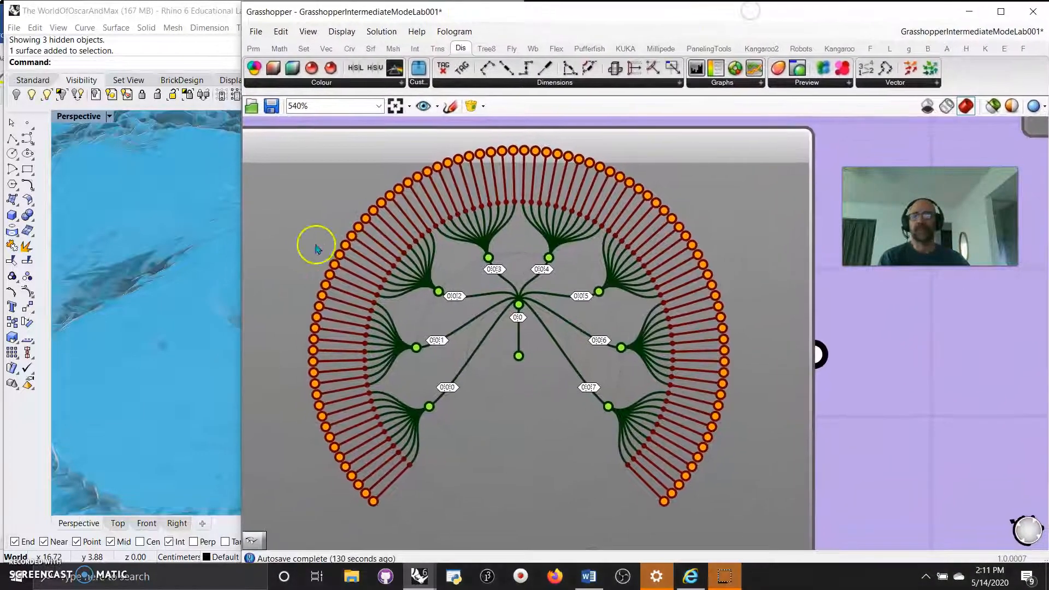
pyautogui.moveTo(243, 270); pyautogui.dragTo(917, 293)
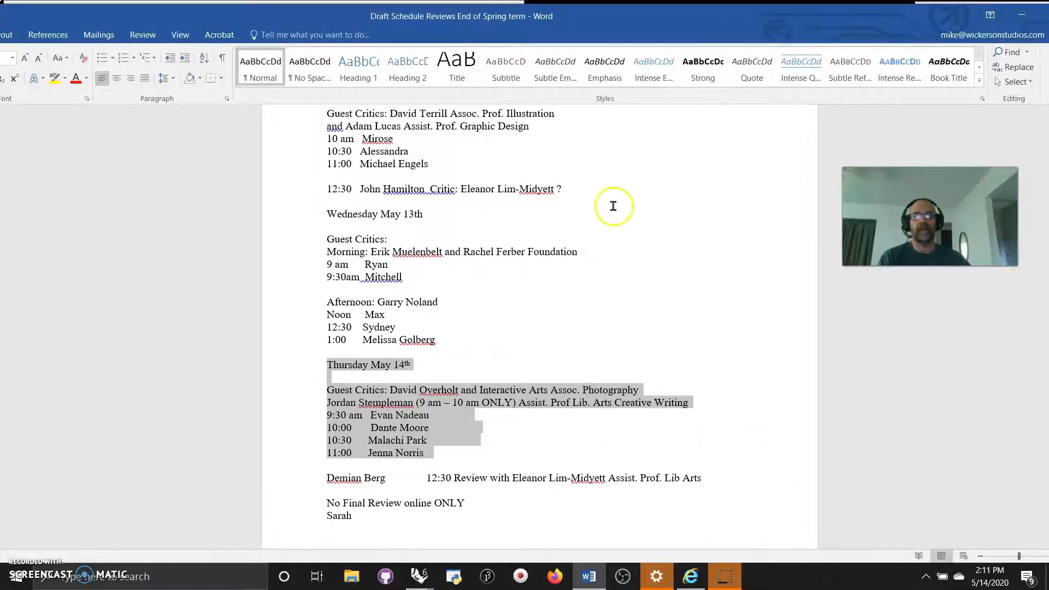
# Select the Wednesday and Thursday critics lines in the schedule, then minimize Word.
pyautogui.click(213, 252)
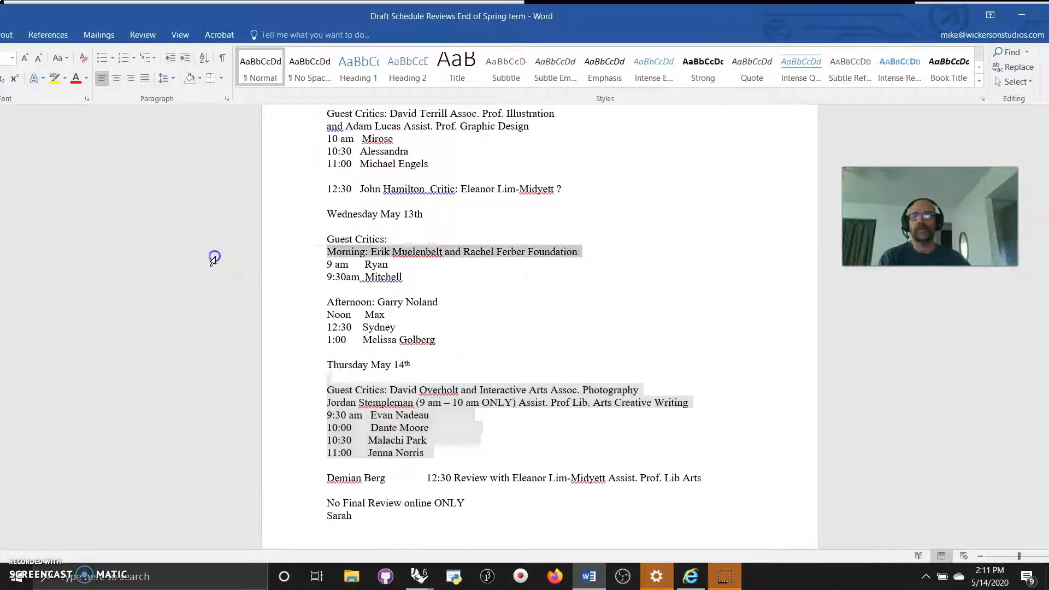
pyautogui.click(206, 391)
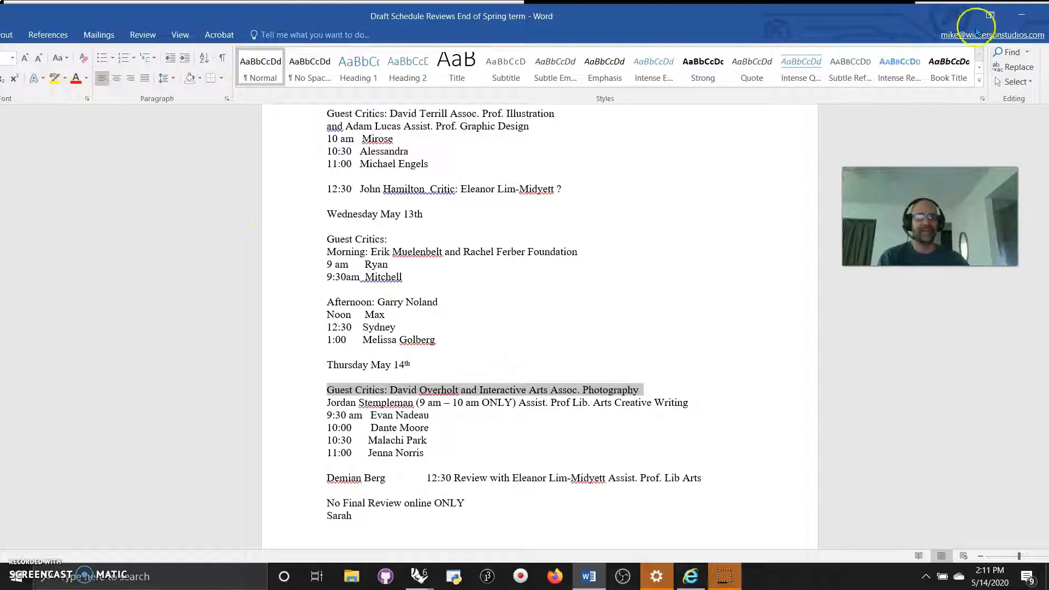
pyautogui.click(1021, 15)
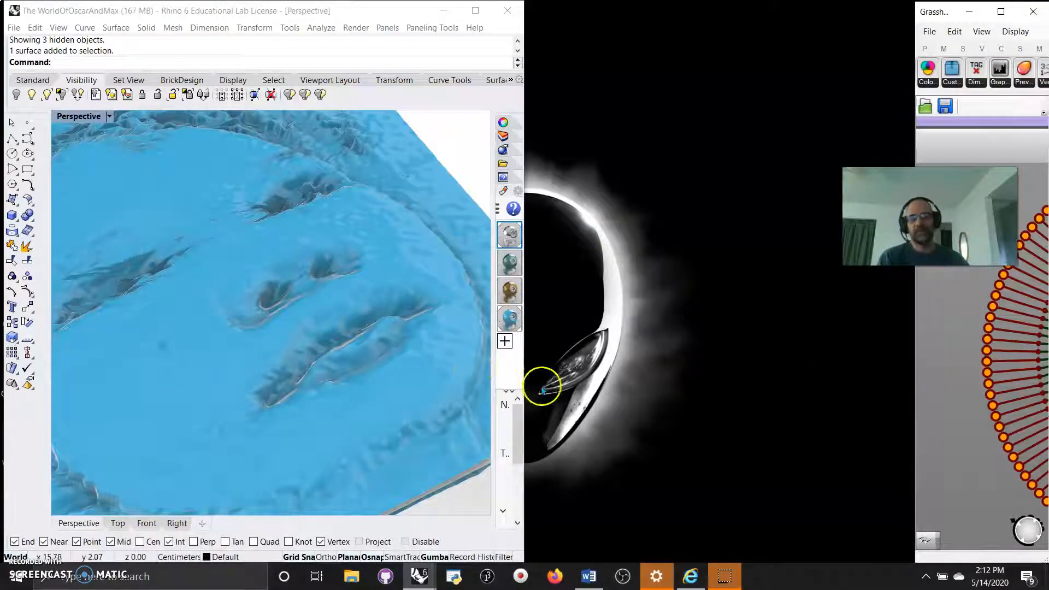
# Widen the Rhino window, then orbit and zoom the Perspective view around the blue face relief.
pyautogui.moveTo(526, 376); pyautogui.dragTo(915, 391)
pyautogui.moveTo(555, 404); pyautogui.dragTo(494, 400, button='right')
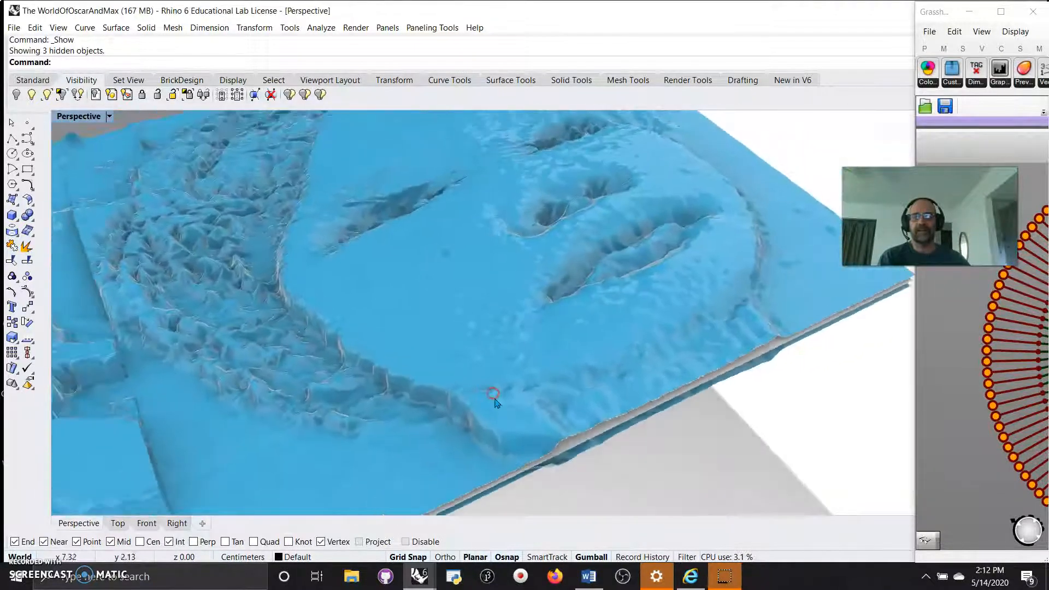
pyautogui.moveTo(434, 368); pyautogui.dragTo(440, 392, button='right')
pyautogui.moveTo(358, 390); pyautogui.dragTo(366, 362, button='right')
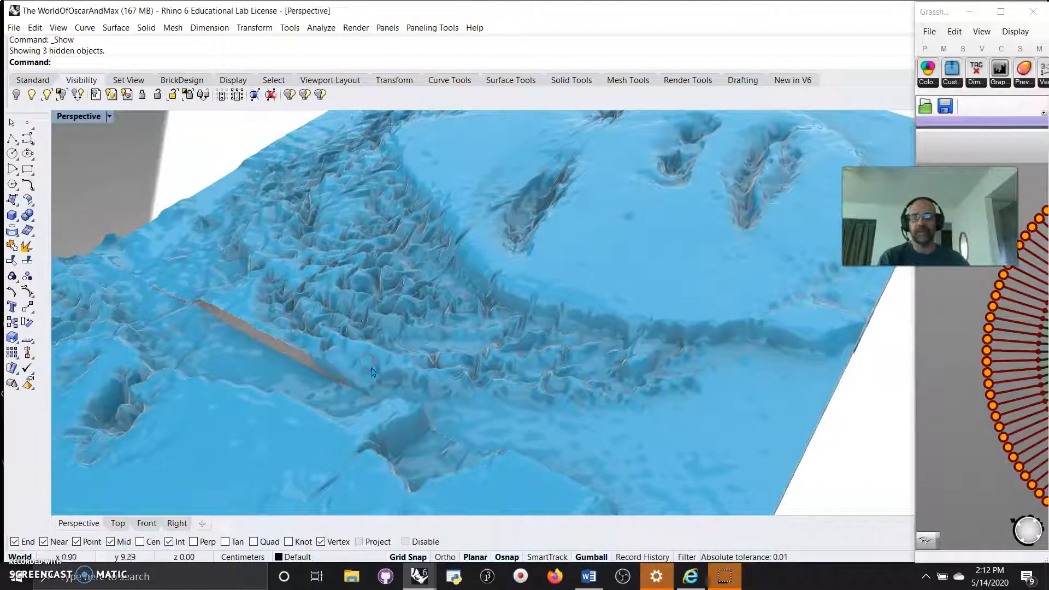
pyautogui.scroll(5, 469, 327)
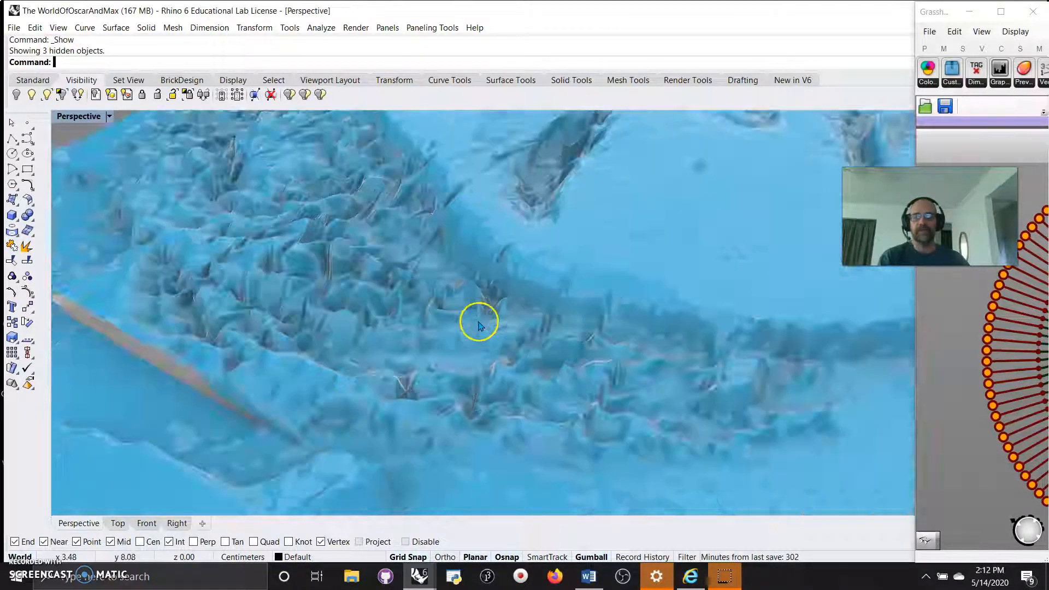
pyautogui.scroll(-5, 457, 347)
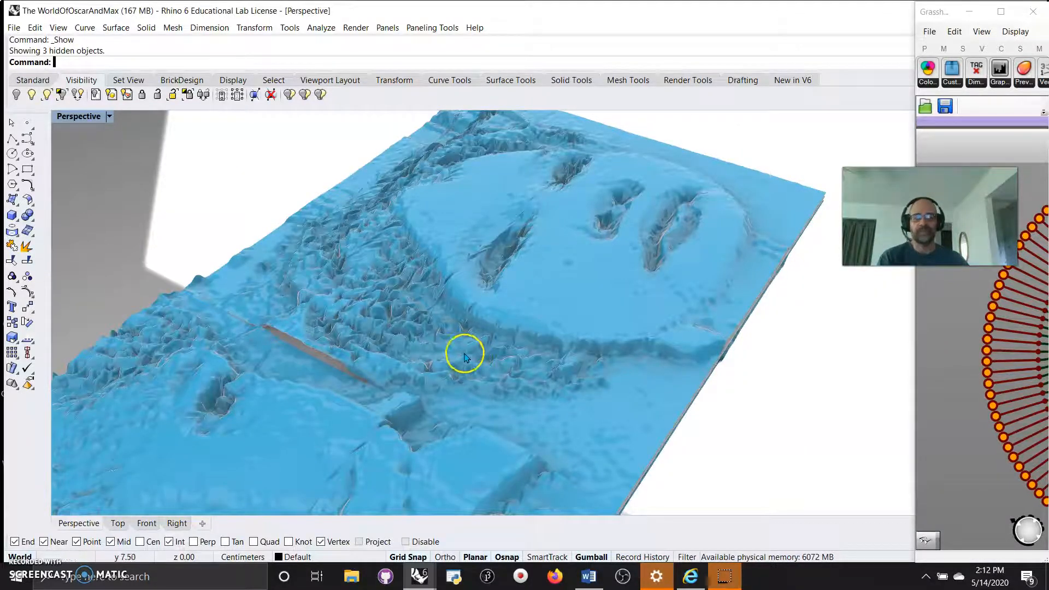
pyautogui.scroll(4, 476, 359)
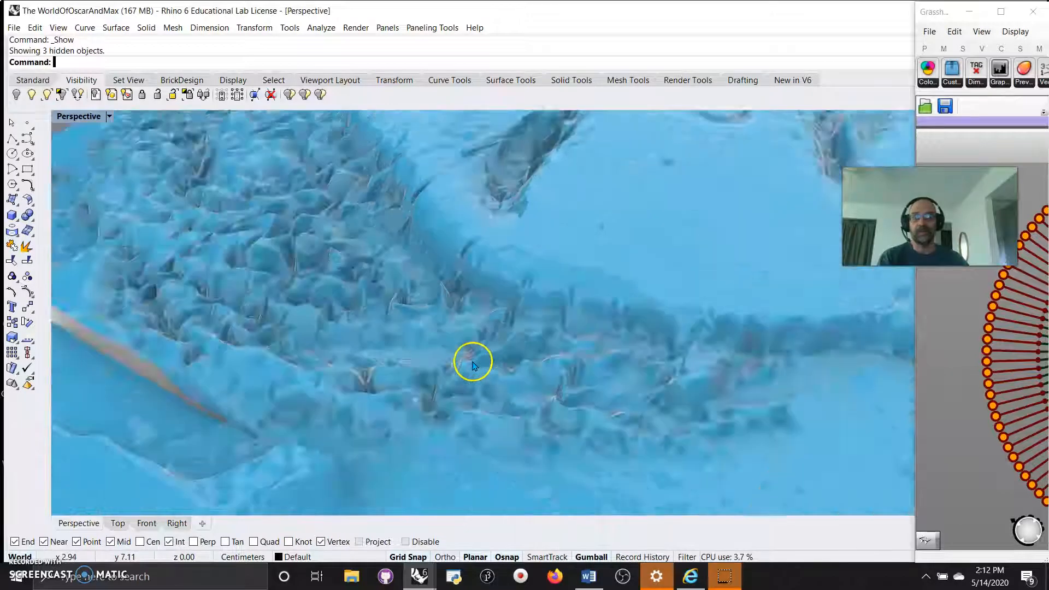
pyautogui.scroll(-2, 472, 363)
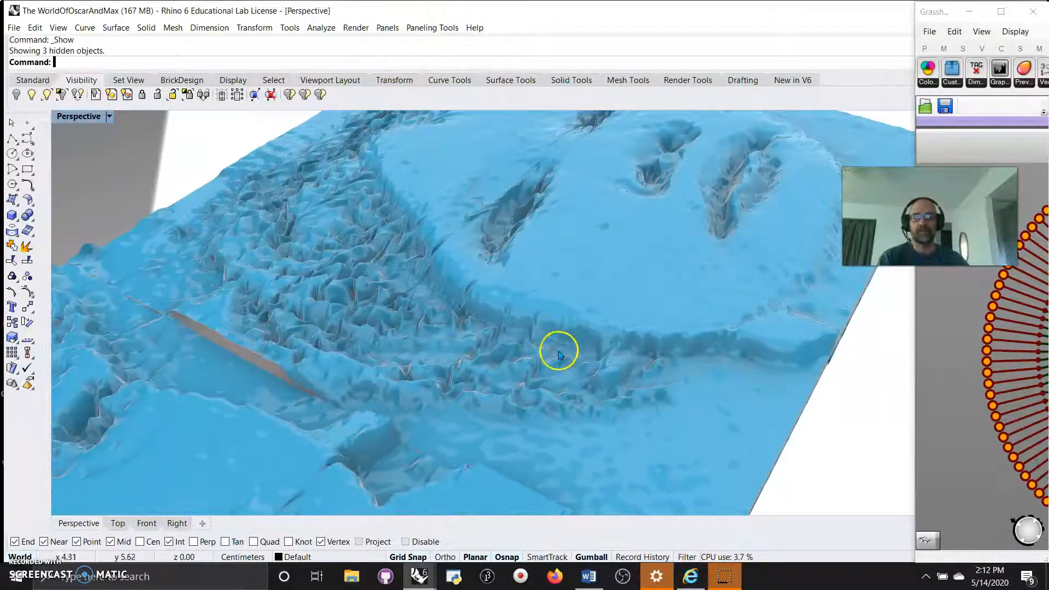